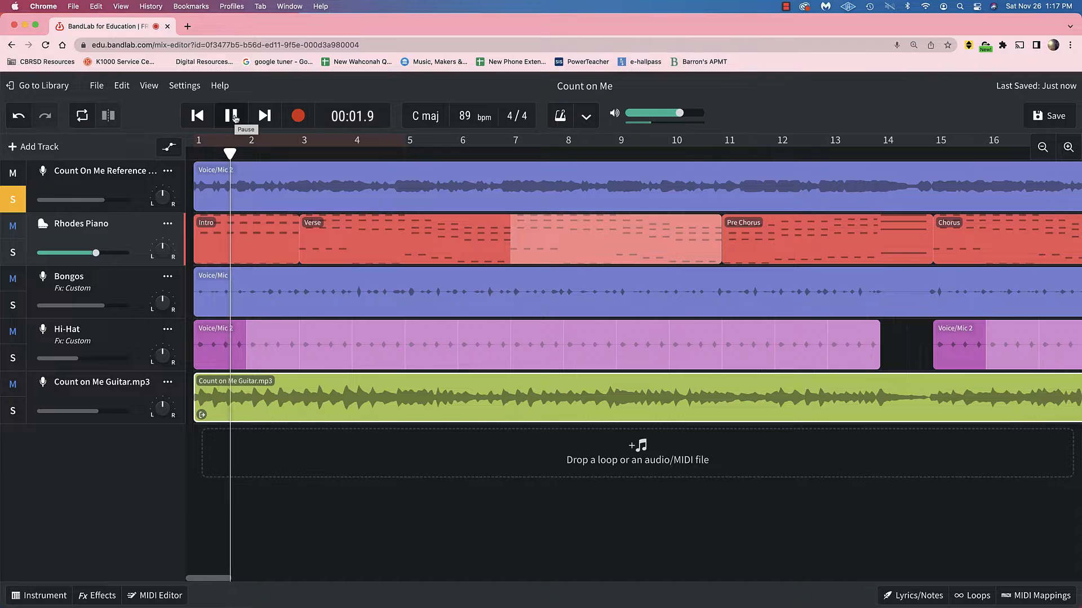
# Stop playback, turn off the reference track's solo, and listen to the full mix from the beginning.
pyautogui.click(235, 116)
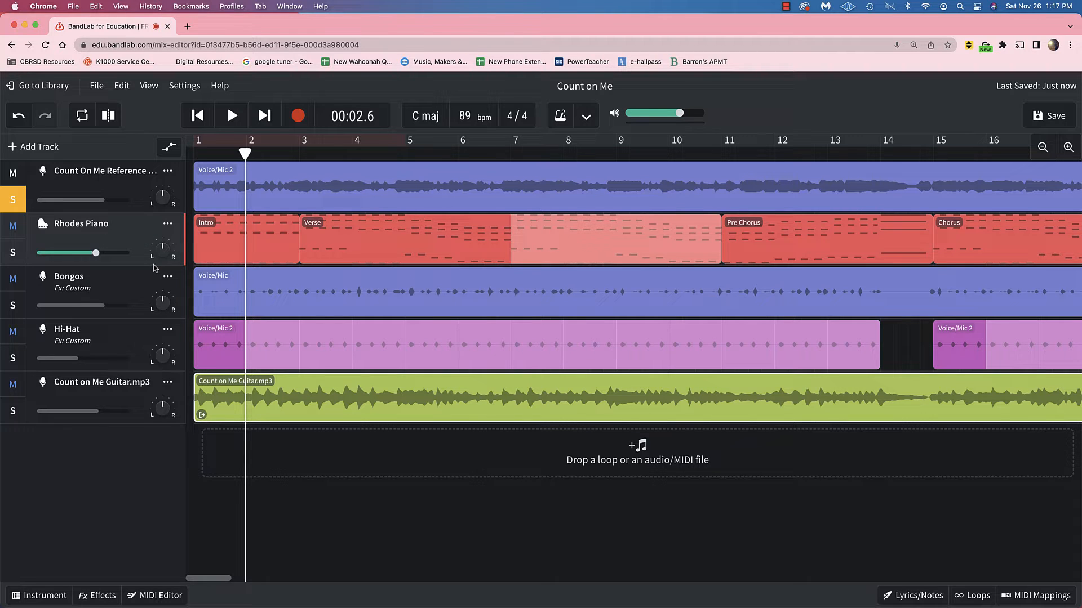
pyautogui.click(16, 203)
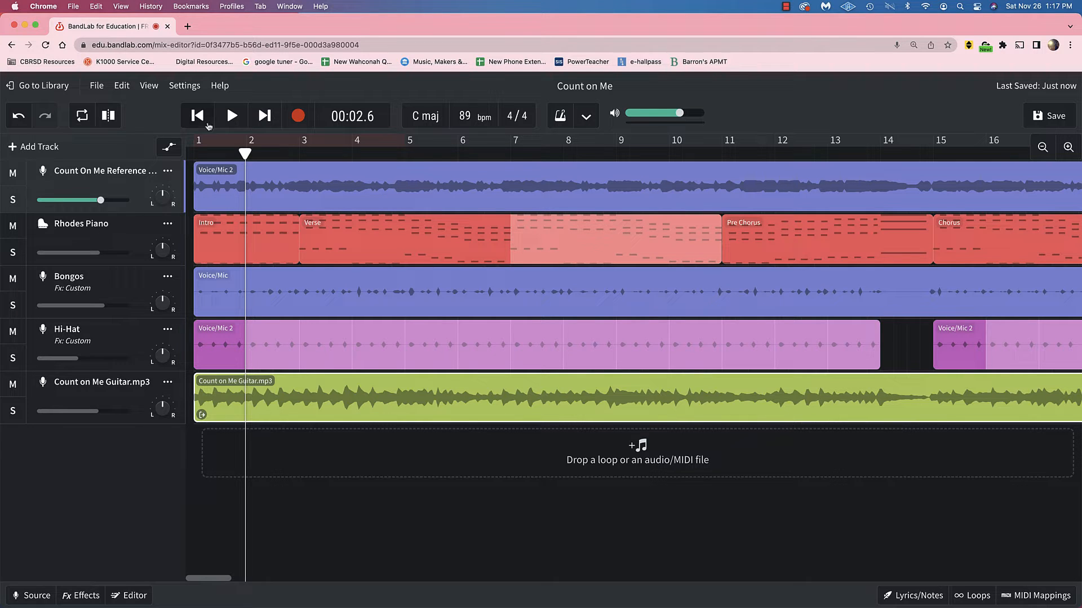
pyautogui.click(197, 116)
pyautogui.click(227, 116)
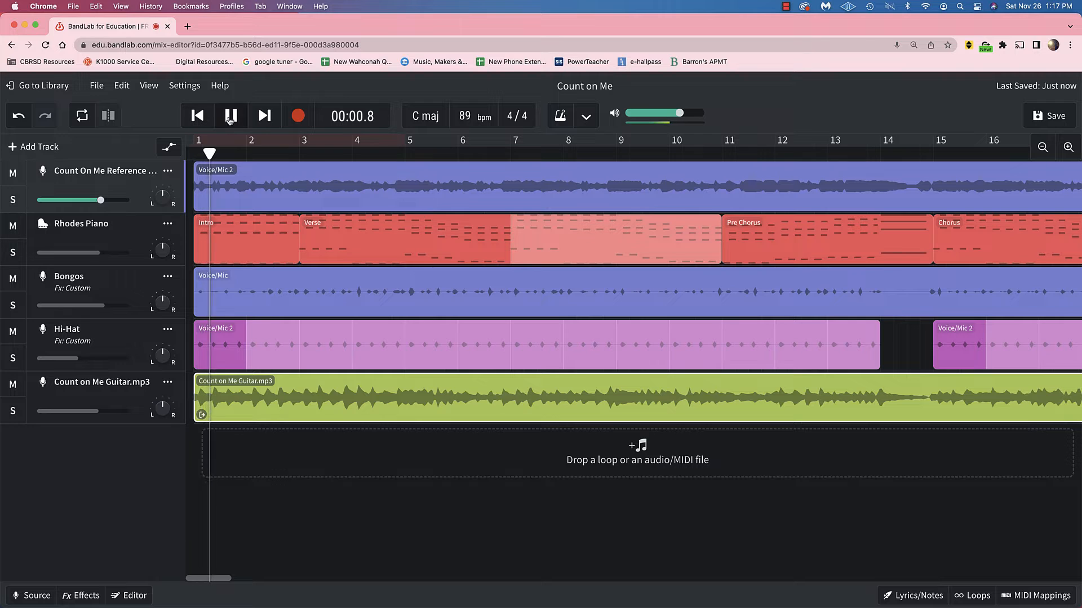
pyautogui.press('space')
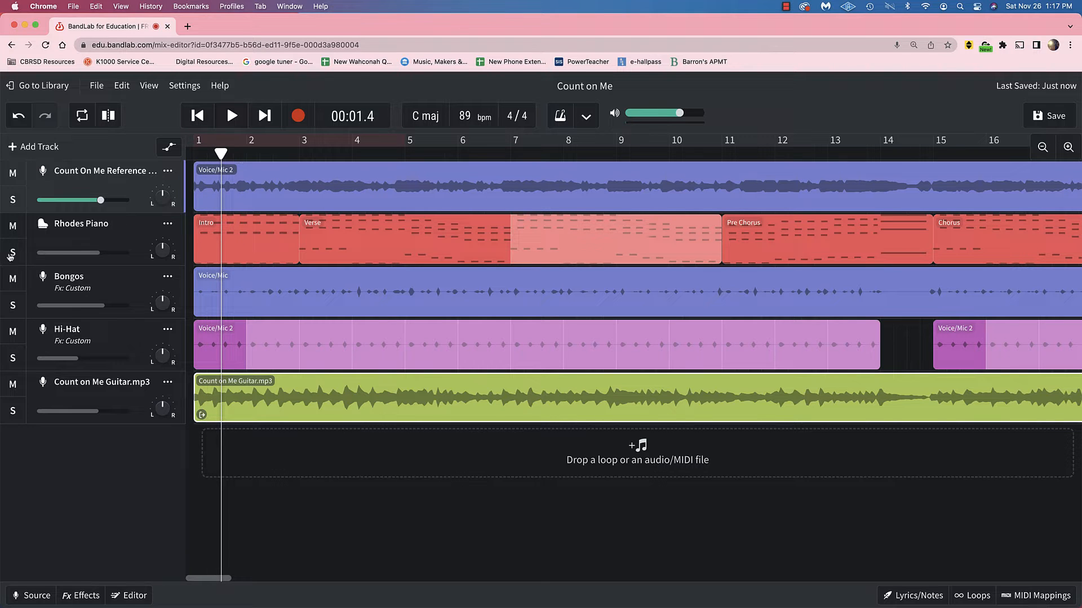
# Solo the reference and Rhodes Piano tracks to hear them together, and play the Rhodes Piano alone for comparison.
pyautogui.click(12, 252)
pyautogui.click(12, 200)
pyautogui.click(231, 116)
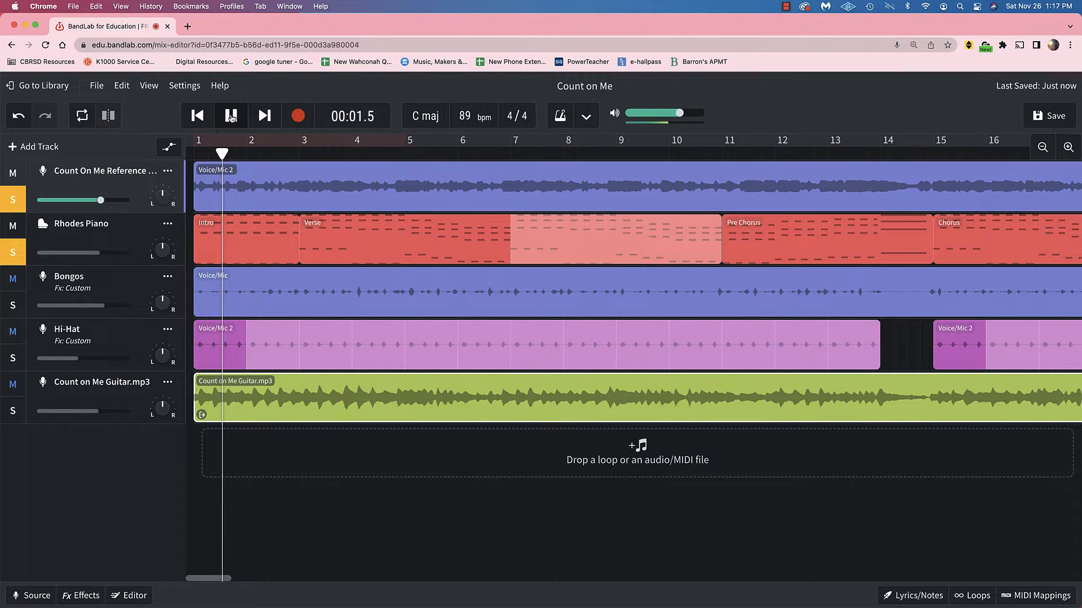
pyautogui.click(231, 117)
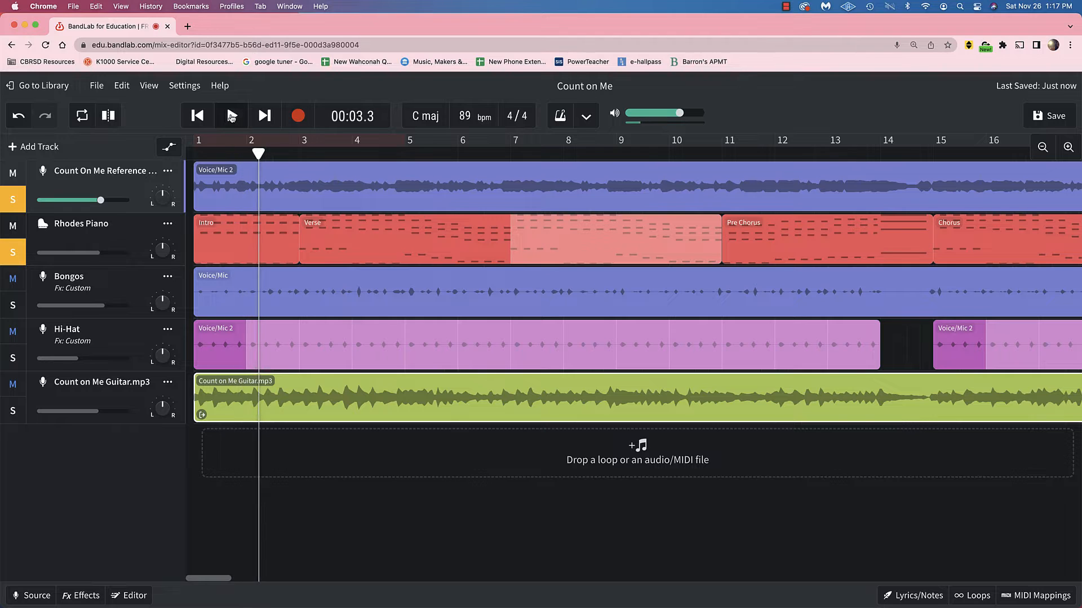
pyautogui.click(231, 116)
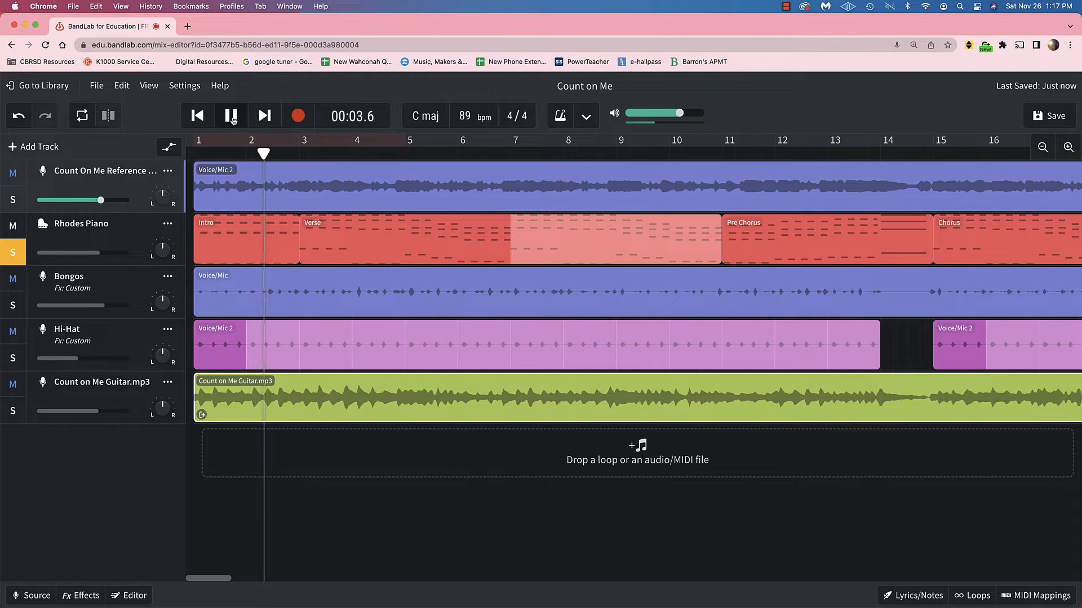
pyautogui.click(231, 116)
# Change the Rhodes Piano track's instrument to Electric Piano and audition the new sound.
pyautogui.click(112, 236)
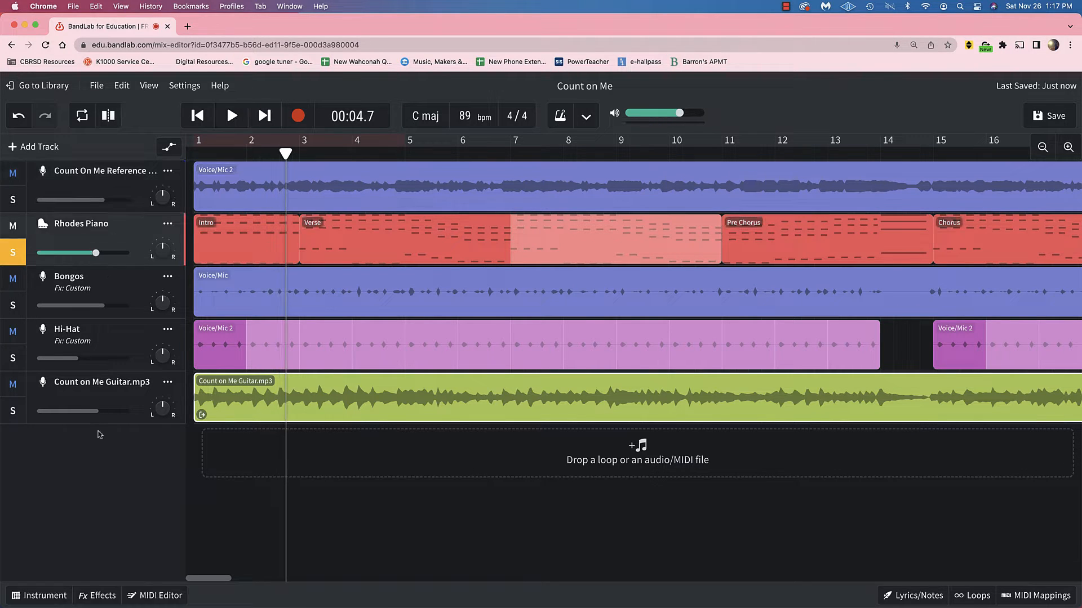
pyautogui.click(31, 595)
pyautogui.click(51, 473)
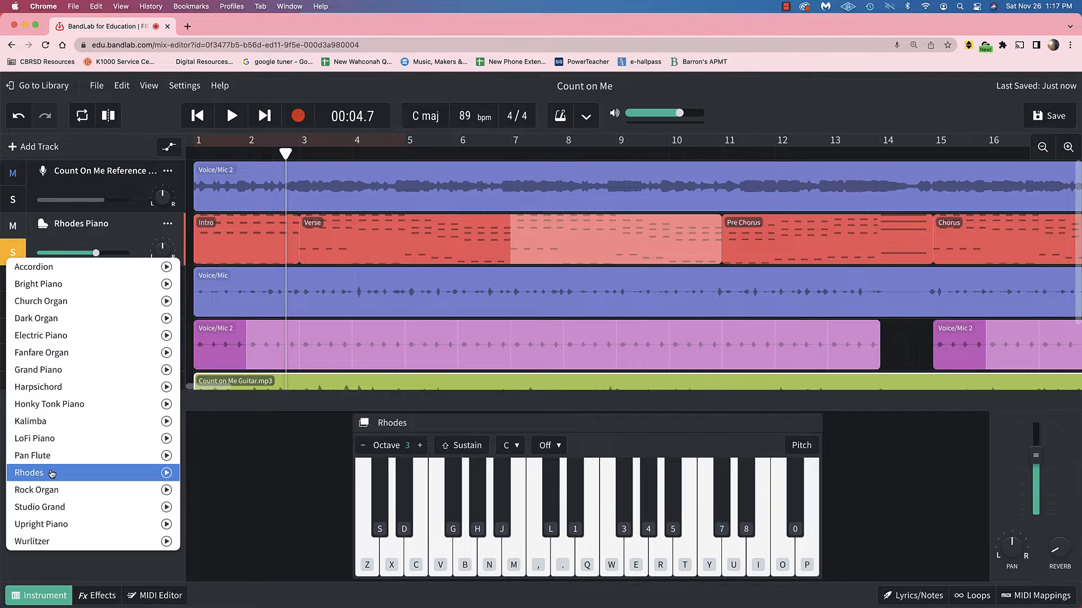
pyautogui.click(79, 337)
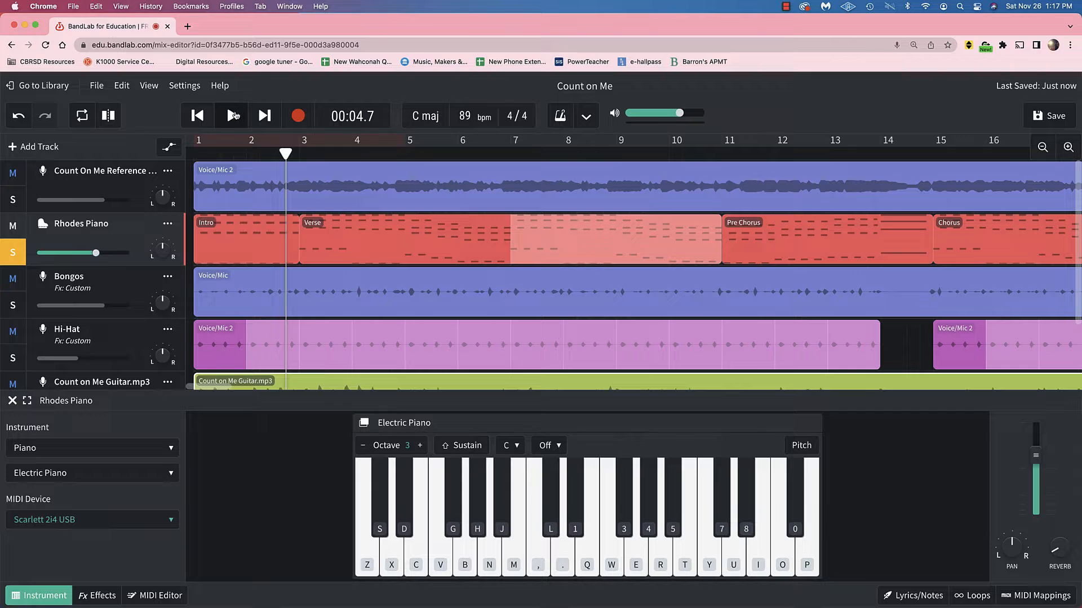
pyautogui.click(233, 115)
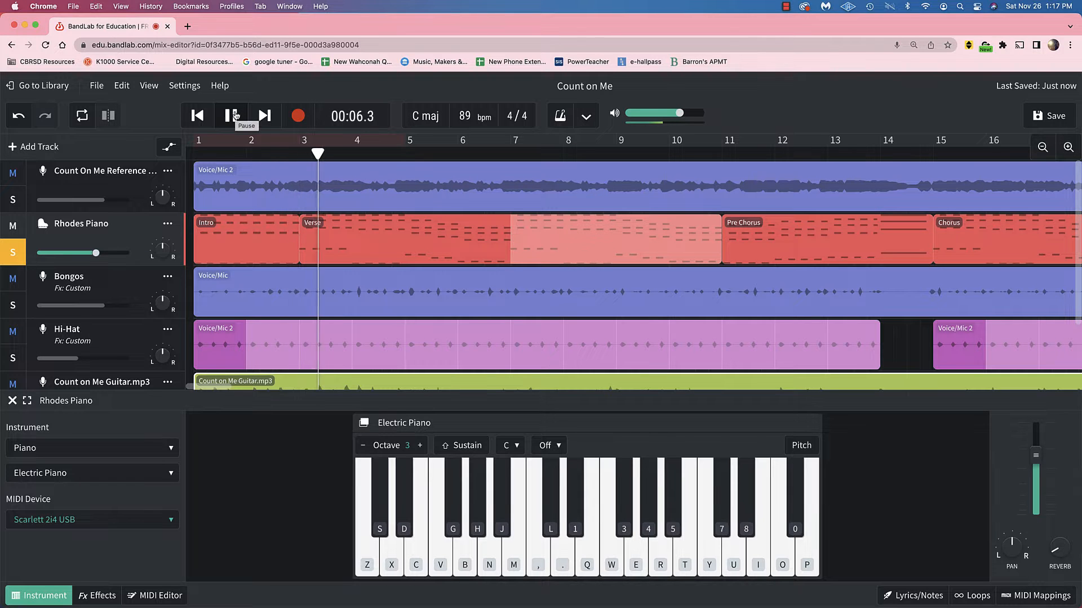
pyautogui.click(234, 115)
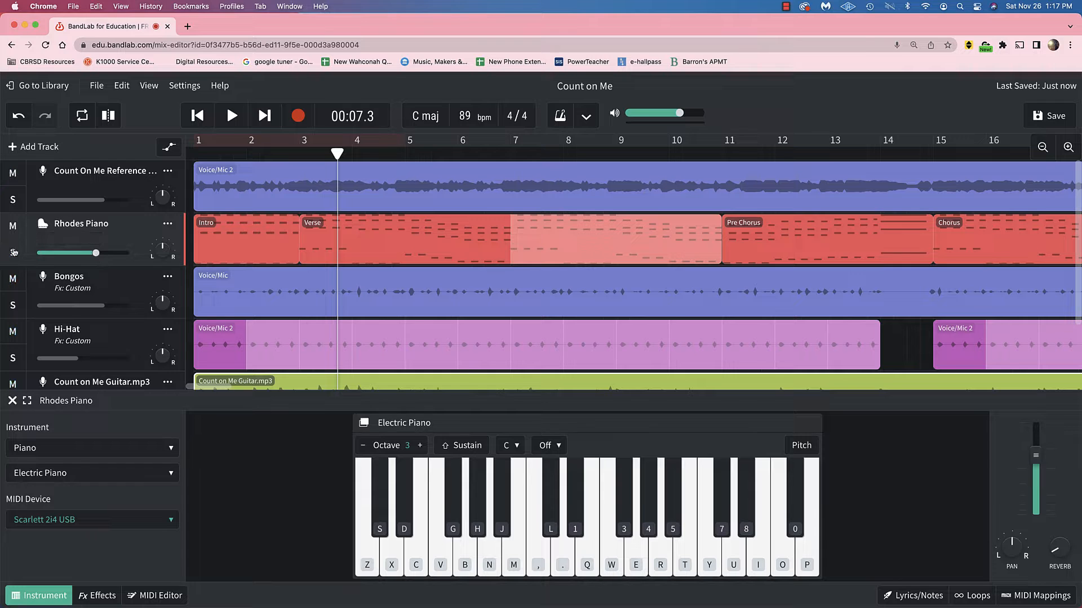
# Solo only the Bongos track and listen to it briefly.
pyautogui.click(22, 300)
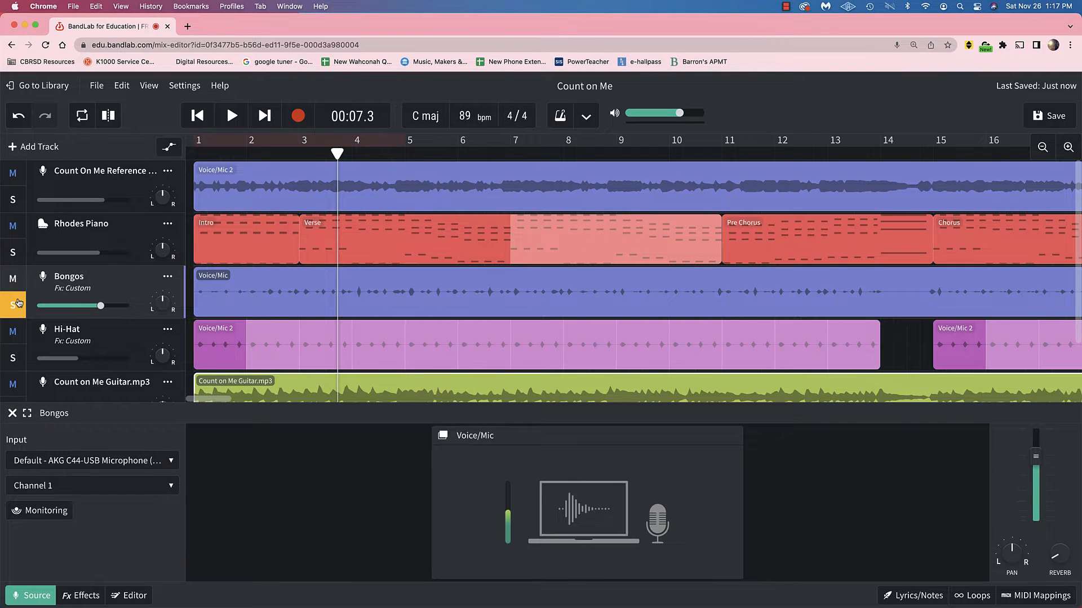
pyautogui.click(232, 118)
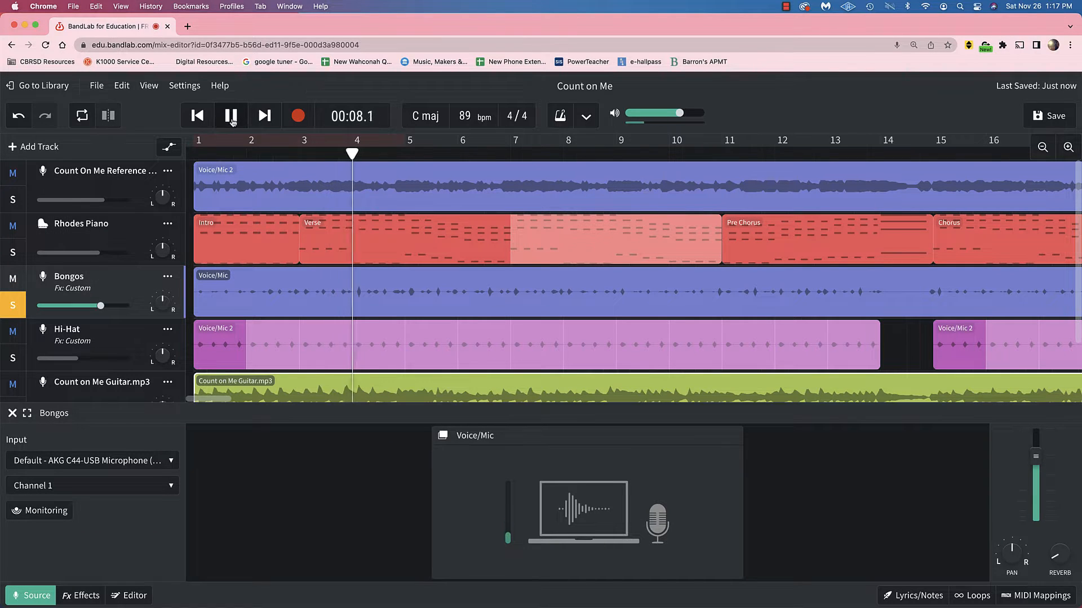
pyautogui.click(231, 117)
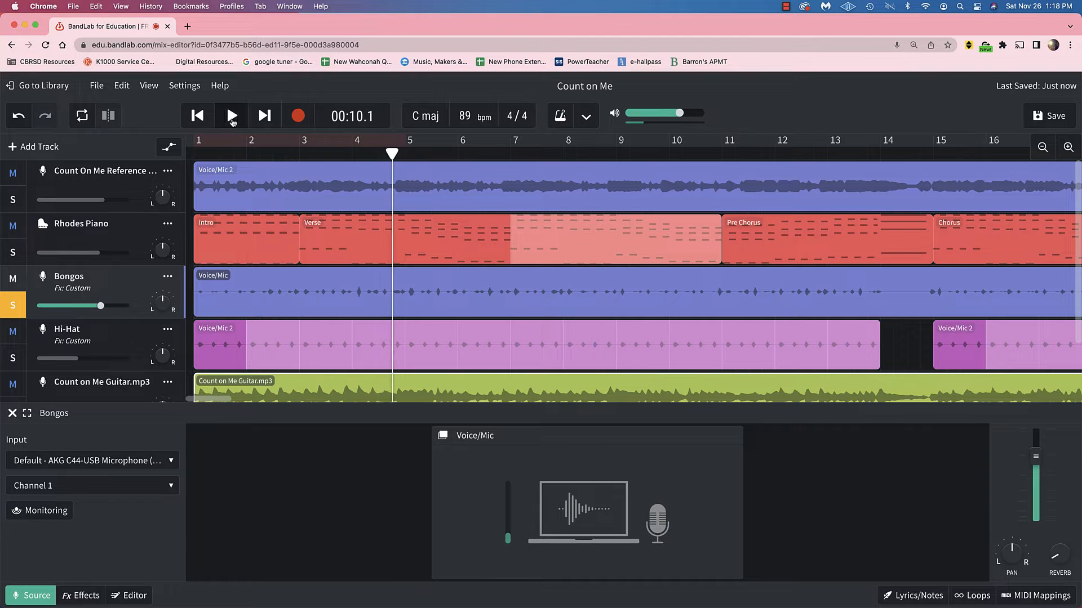
# Listen to the reference track soloed without the Bongos to compare their tone.
pyautogui.click(14, 201)
pyautogui.click(15, 305)
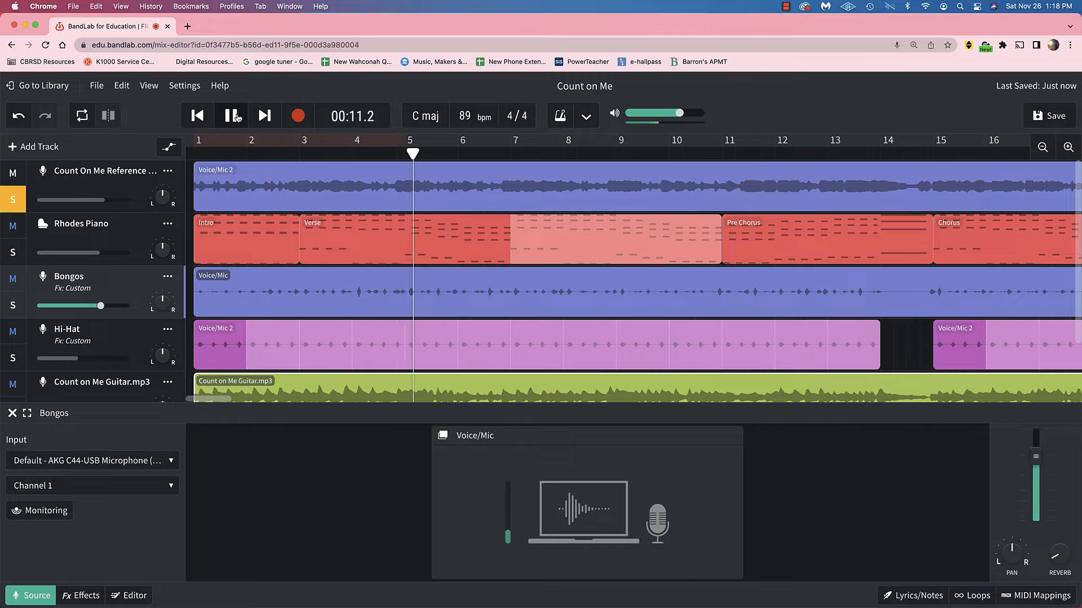
pyautogui.click(234, 117)
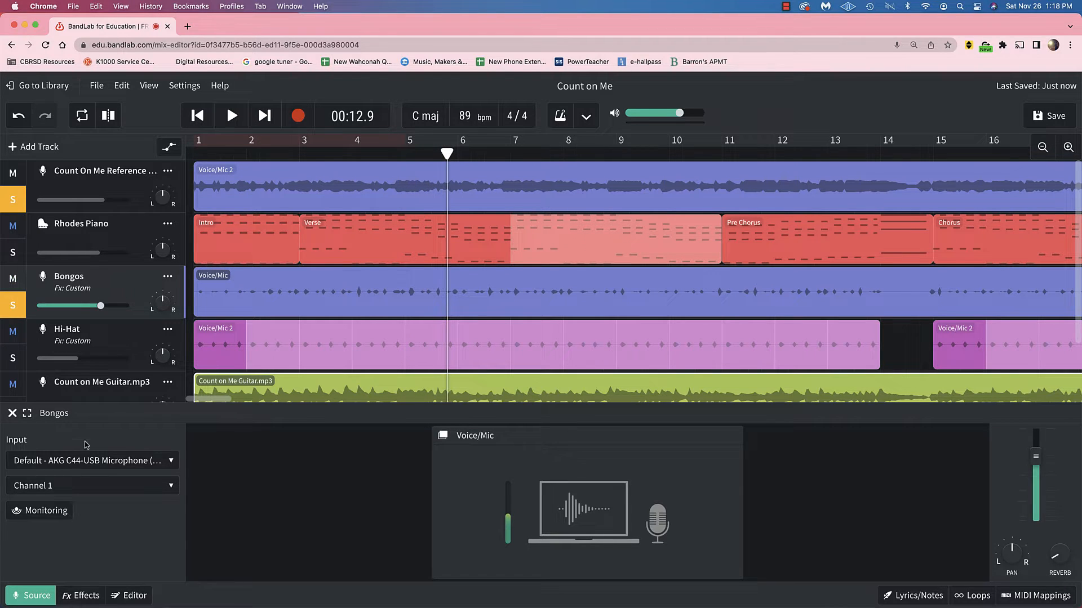
# Add a Graphic EQ to the Bongos track's effects after the FBK Compressor.
pyautogui.click(88, 597)
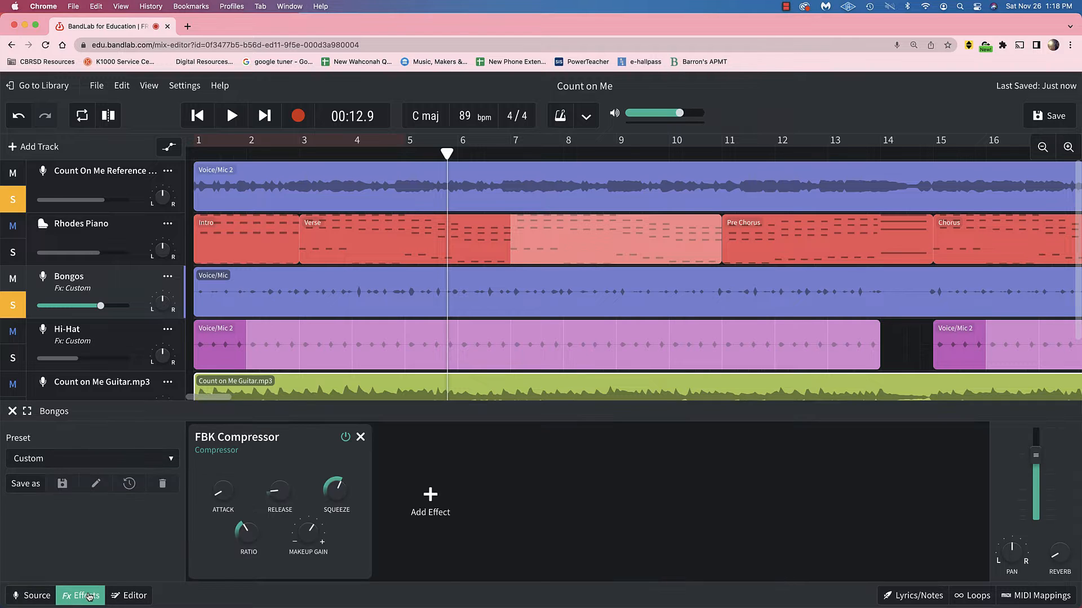
pyautogui.click(430, 499)
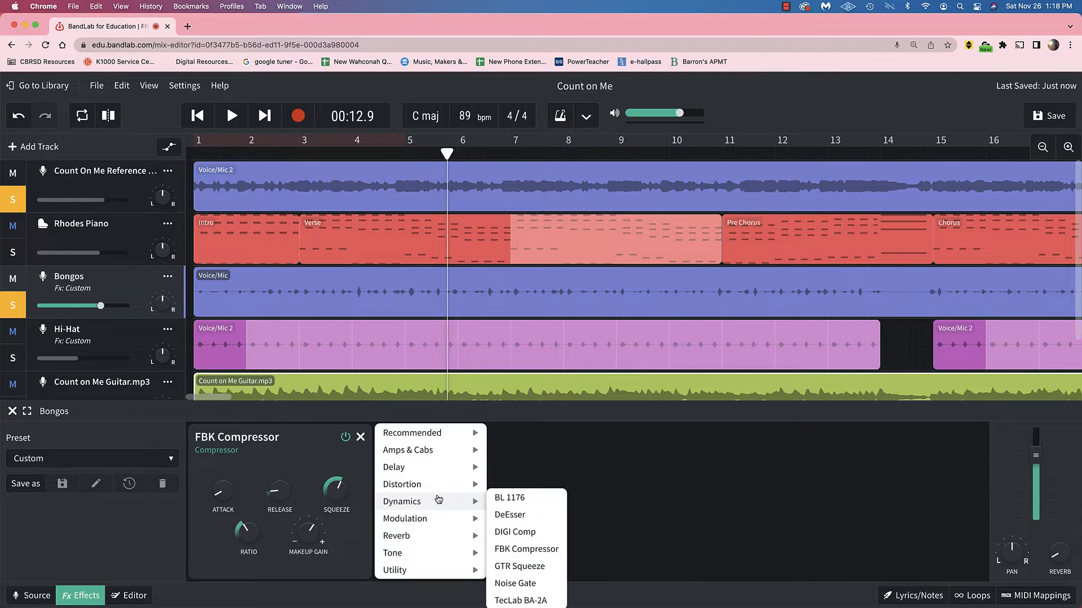
pyautogui.moveTo(437, 519)
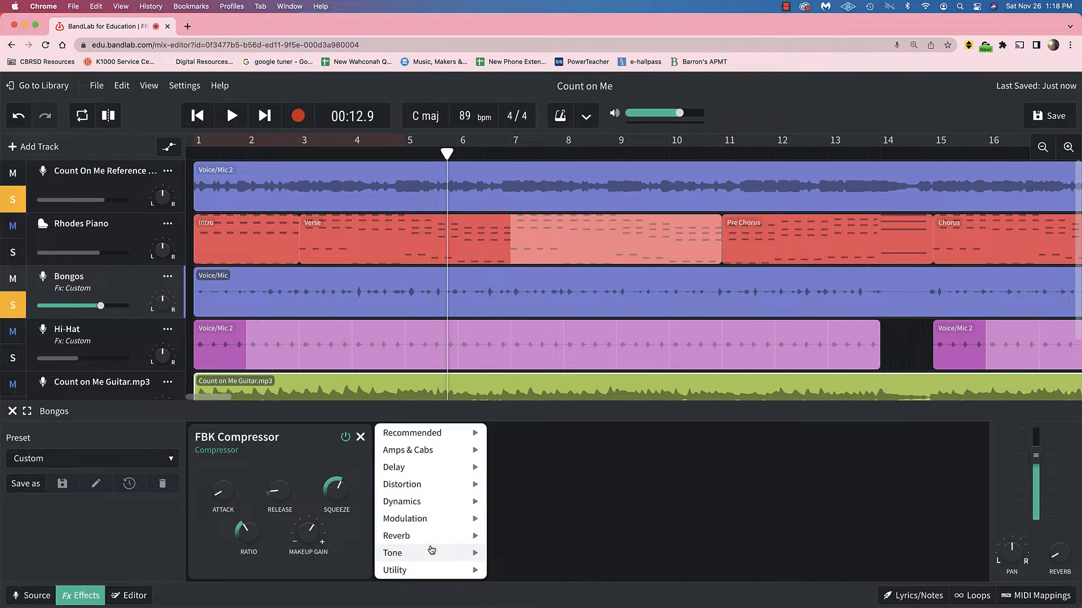
pyautogui.moveTo(431, 550)
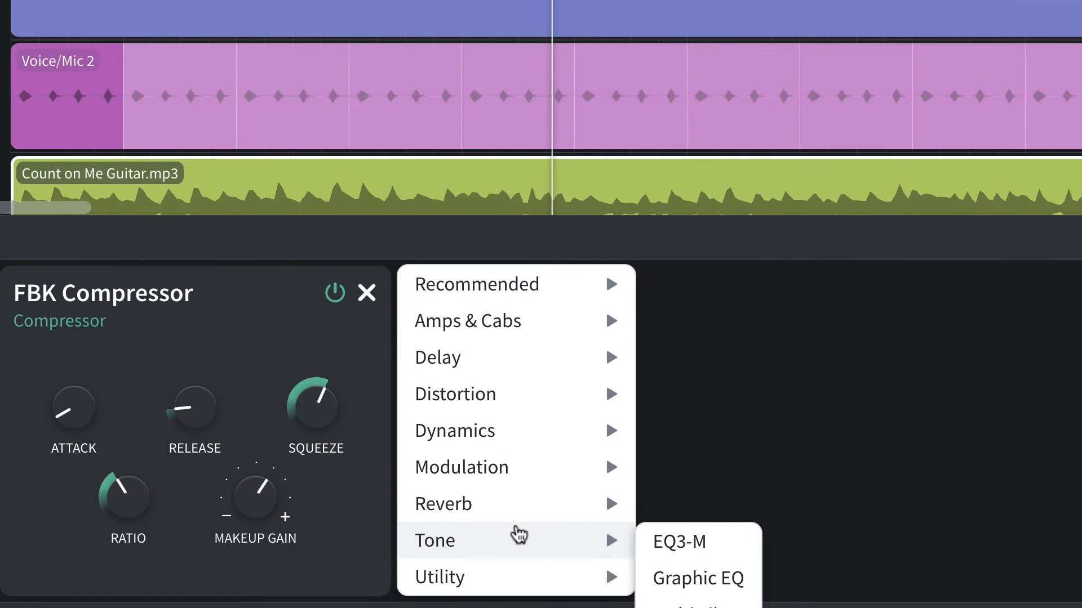
pyautogui.click(723, 569)
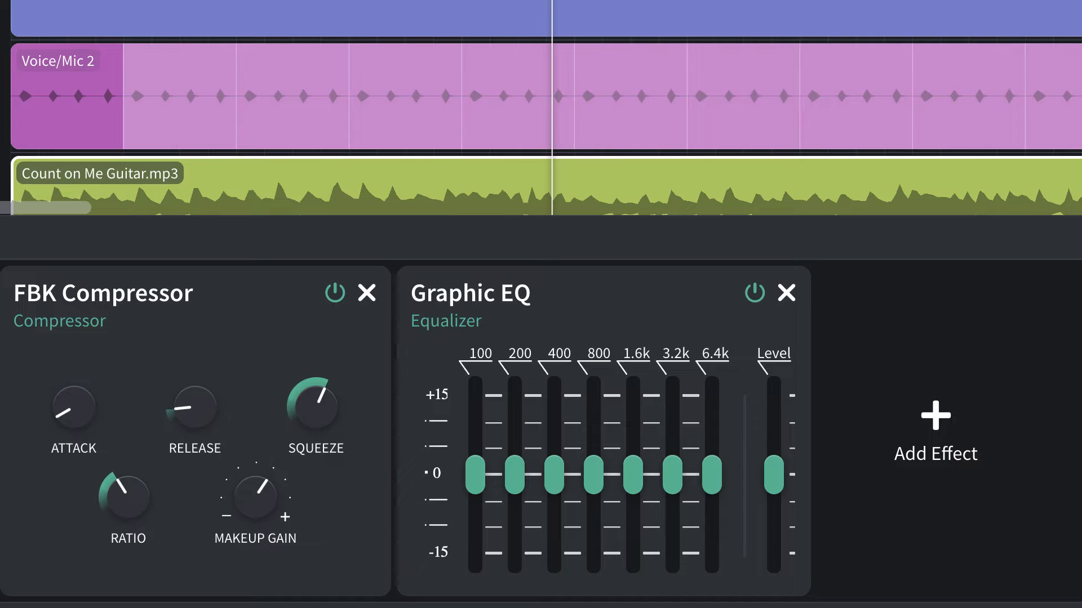
# During playback, test the Bongos EQ's 200 Hz band at +15 dB, and set 200 Hz to about +4 dB and 400 Hz to about +5 dB.
pyautogui.press('space')
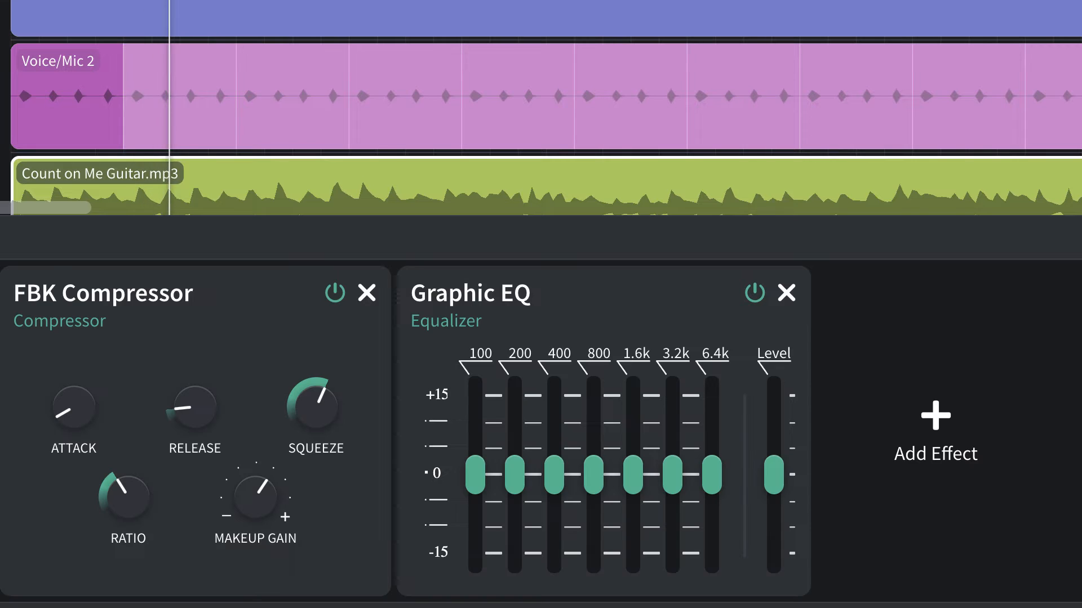
pyautogui.moveTo(515, 470)
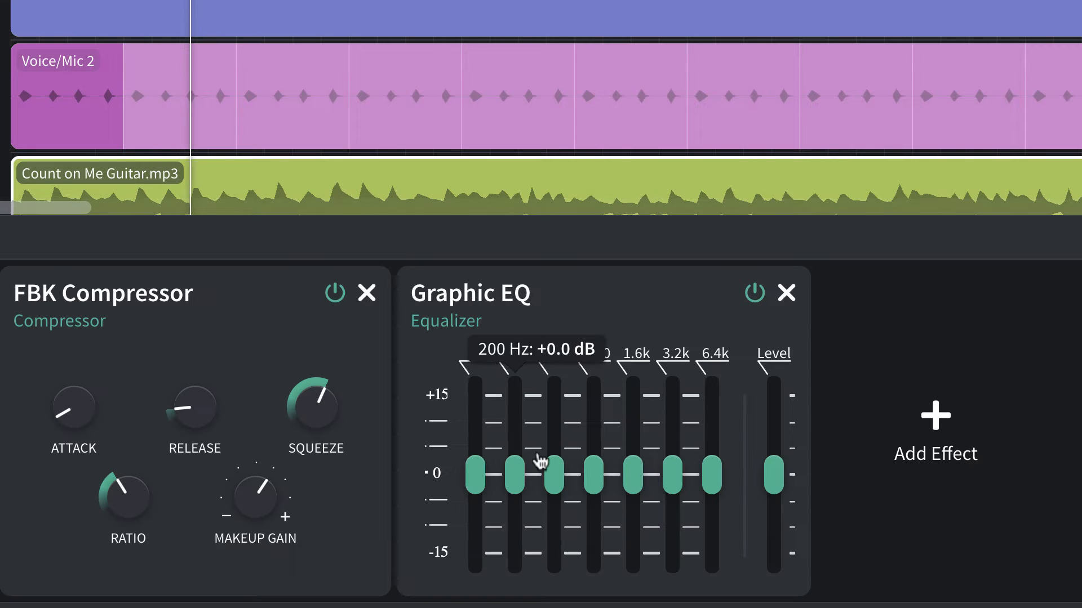
pyautogui.moveTo(512, 478); pyautogui.dragTo(514, 375)
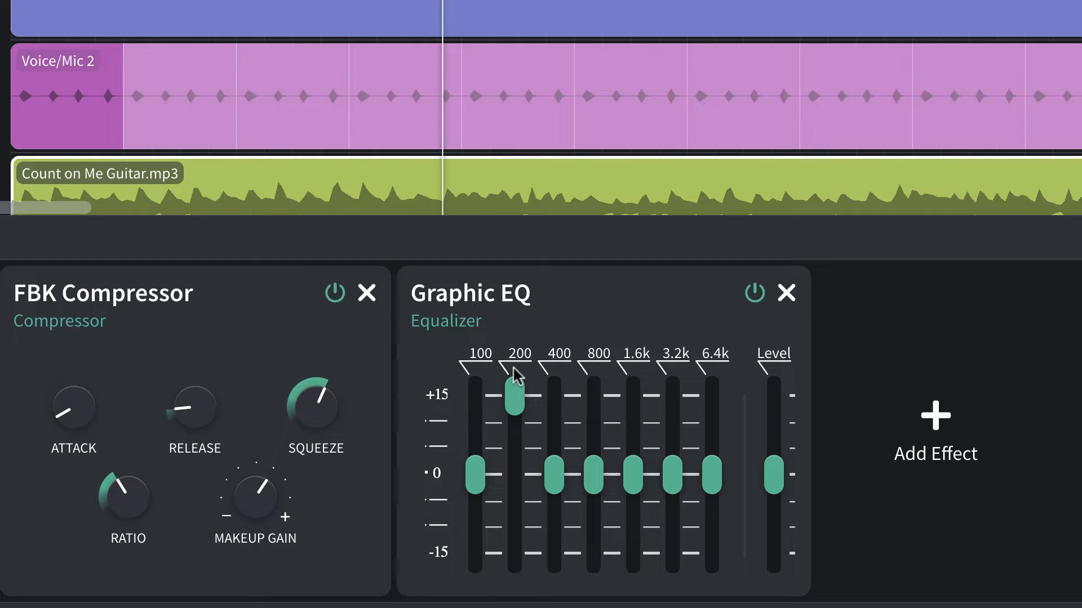
pyautogui.moveTo(515, 395)
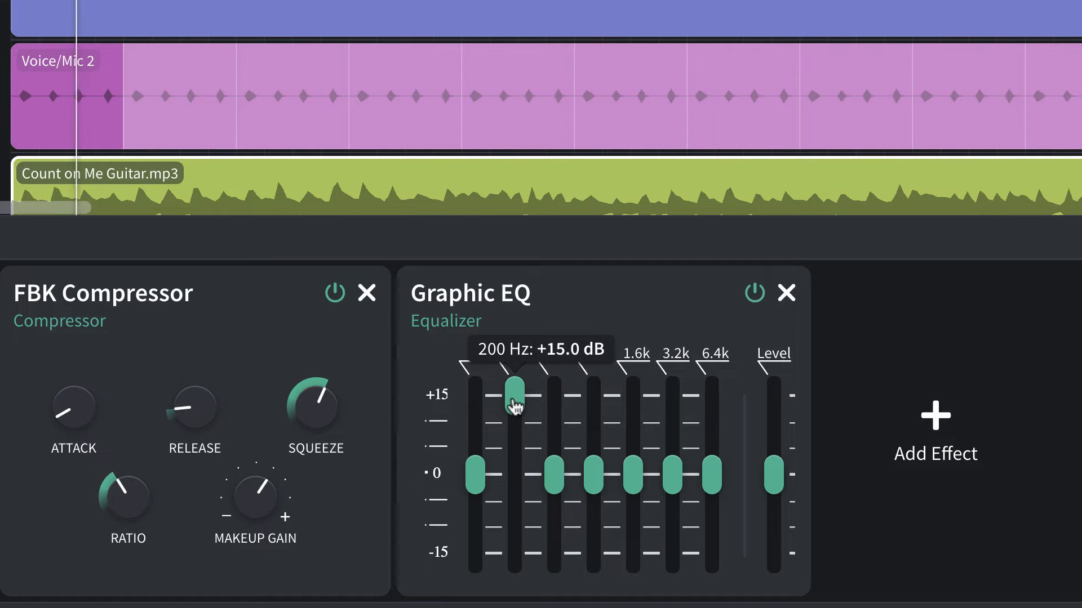
pyautogui.moveTo(514, 394); pyautogui.dragTo(556, 447)
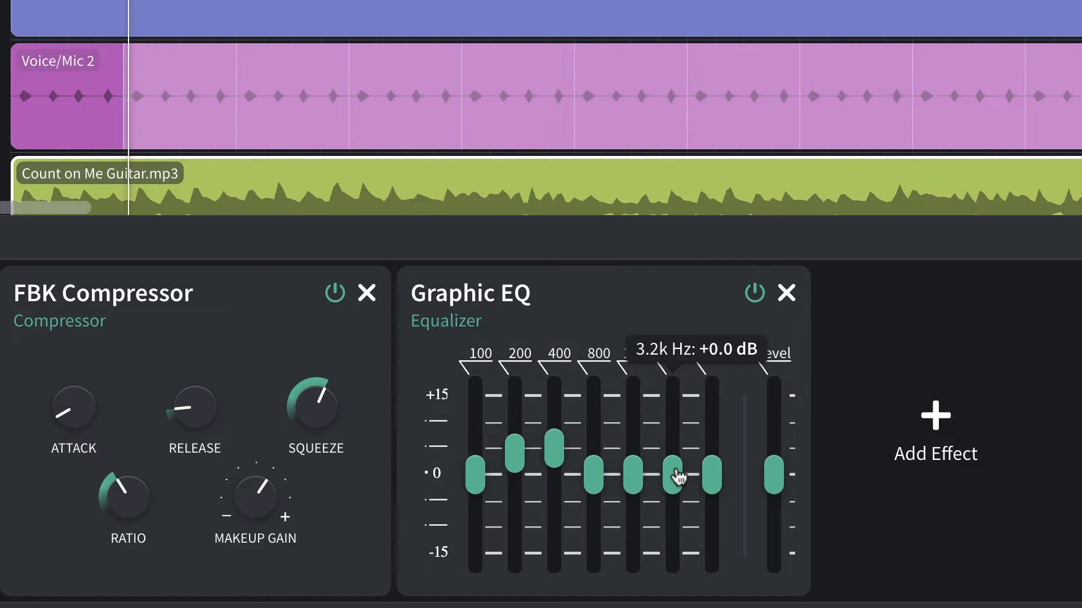
# Test the Bongos EQ's 6.4k band at +15 dB and settle it at about +2 dB.
pyautogui.moveTo(712, 475); pyautogui.dragTo(715, 394)
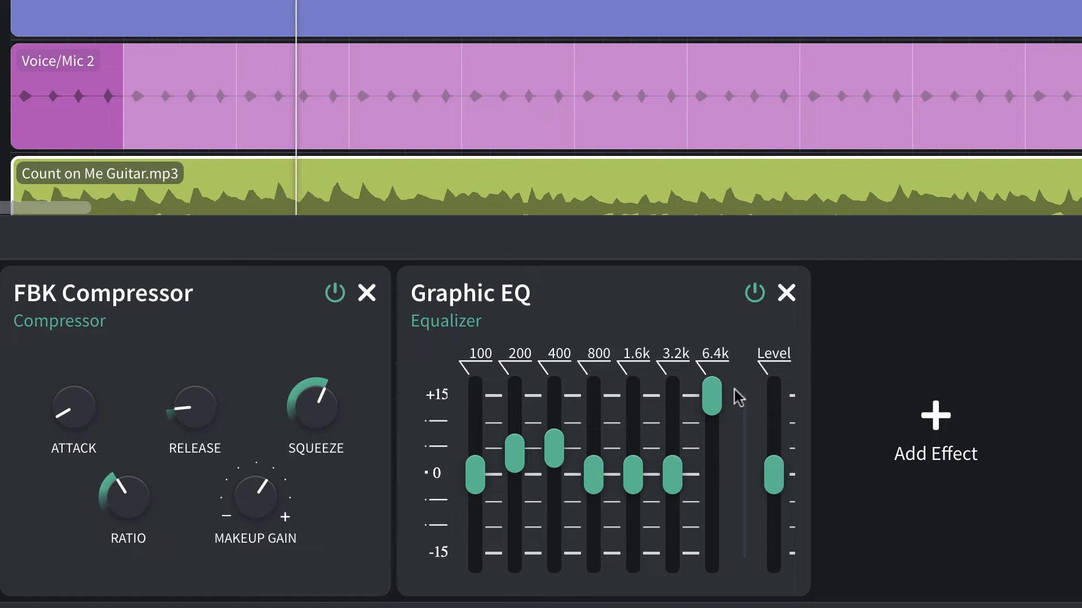
pyautogui.moveTo(715, 401)
pyautogui.moveTo(715, 401); pyautogui.dragTo(706, 463)
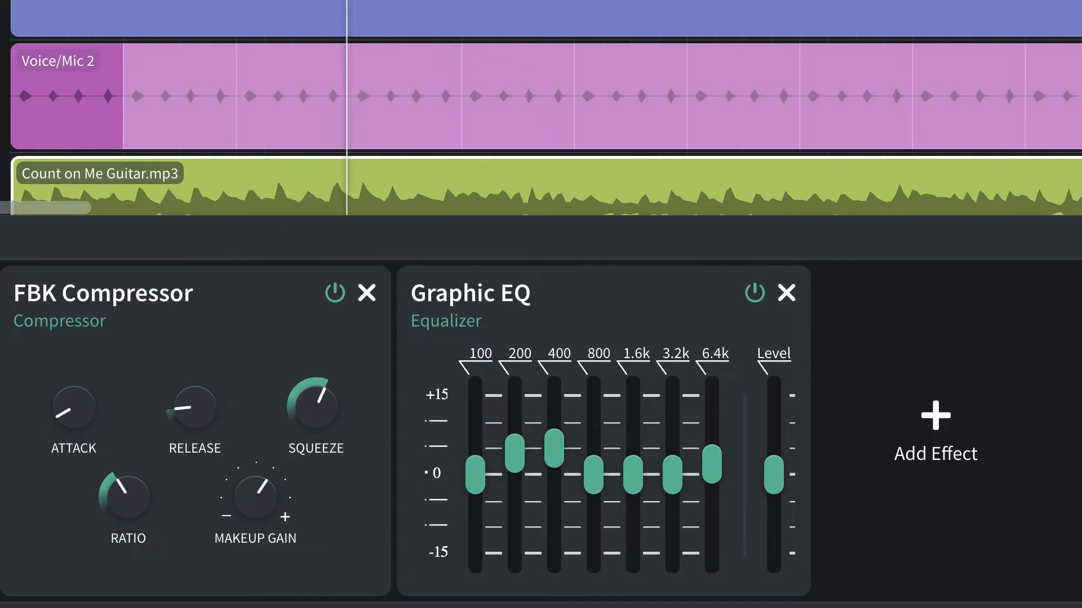
pyautogui.hotkey('ctrl', 'z')
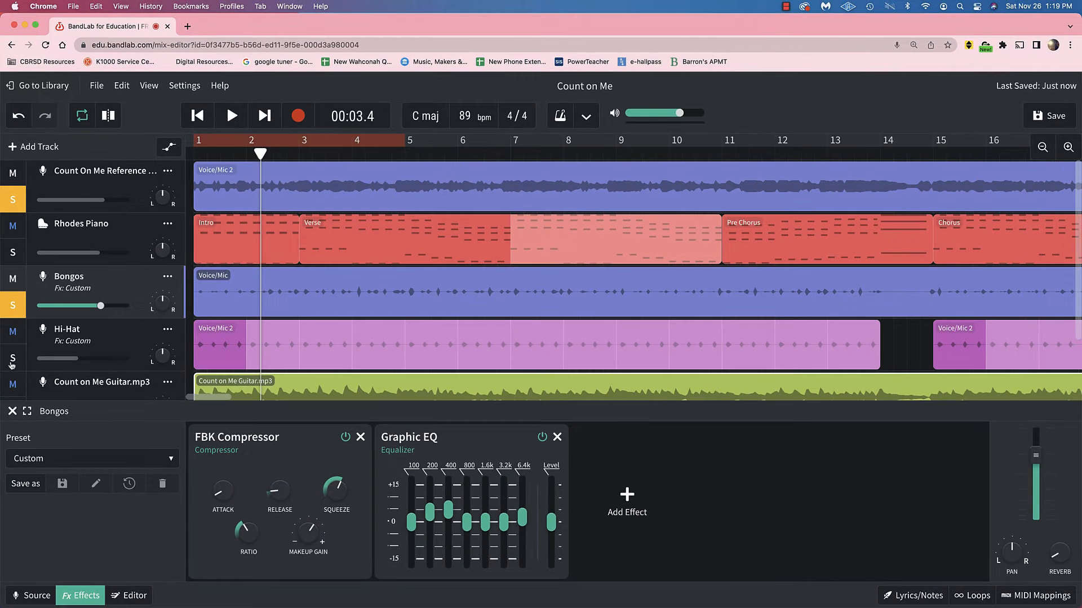
# Solo only the Hi-Hat track, turning off the Bongos and reference solos, and start playback.
pyautogui.click(11, 360)
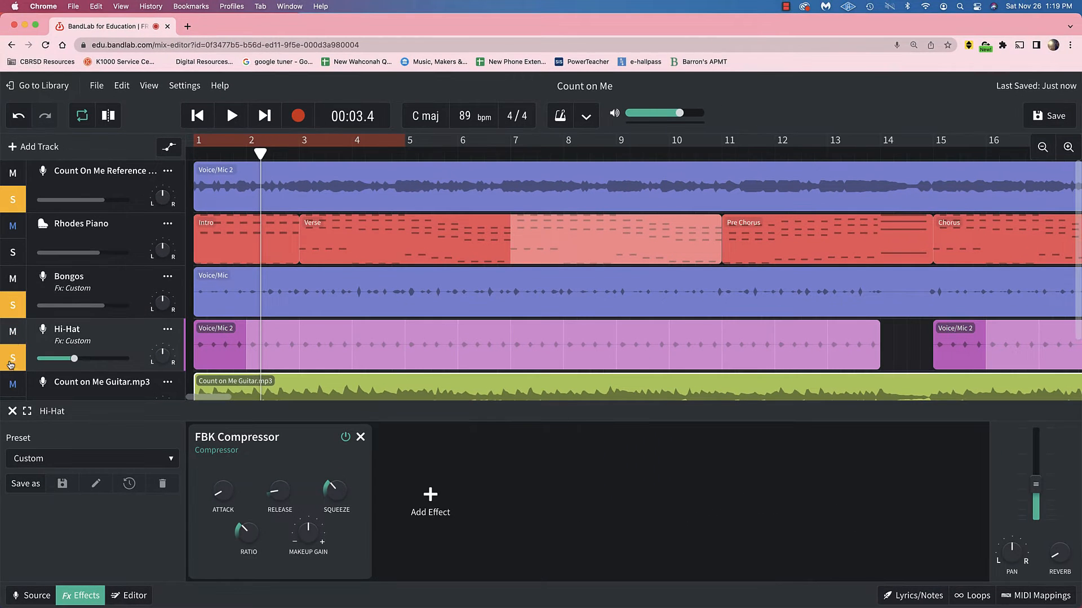
pyautogui.click(20, 306)
pyautogui.click(19, 208)
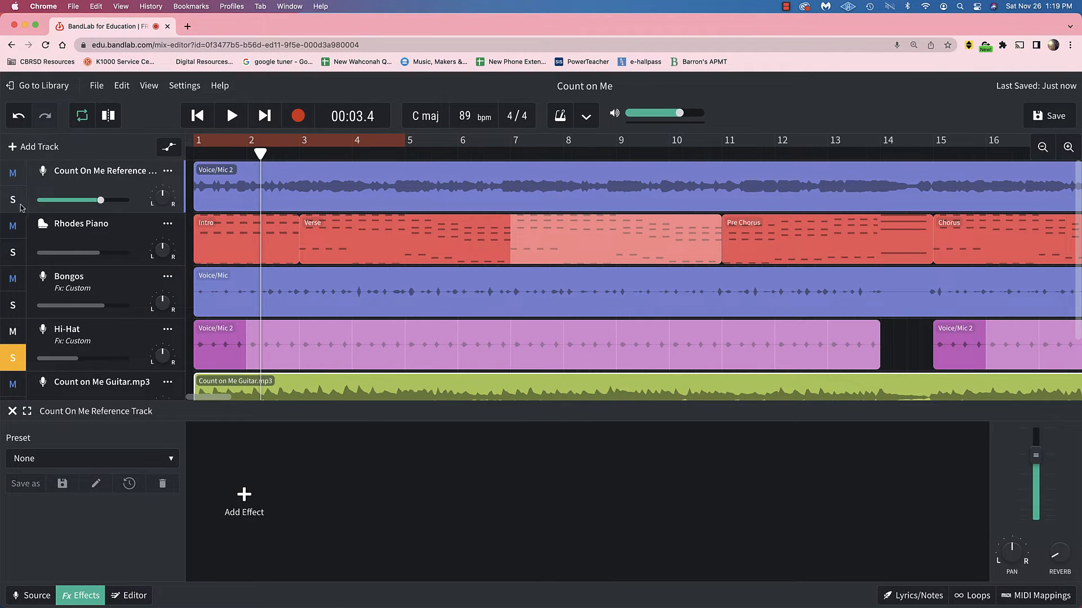
pyautogui.click(232, 115)
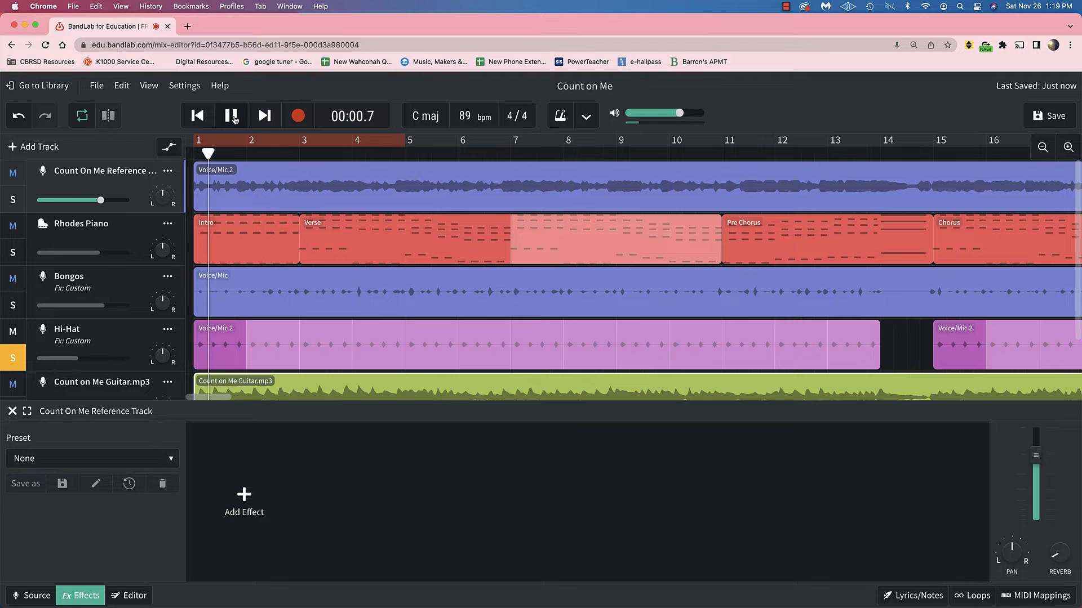
# Add a Graphic EQ after the Hi-Hat track's FBK Compressor, raising 3.2k to about +3 dB and 6.4k to about +4 dB.
pyautogui.click(107, 342)
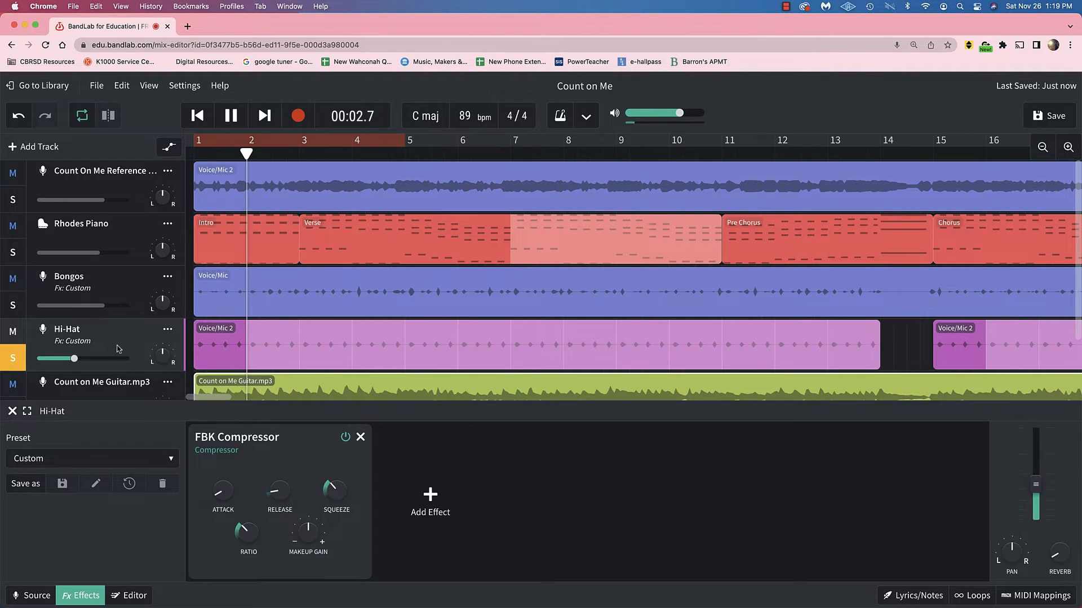
pyautogui.click(431, 501)
pyautogui.moveTo(442, 503)
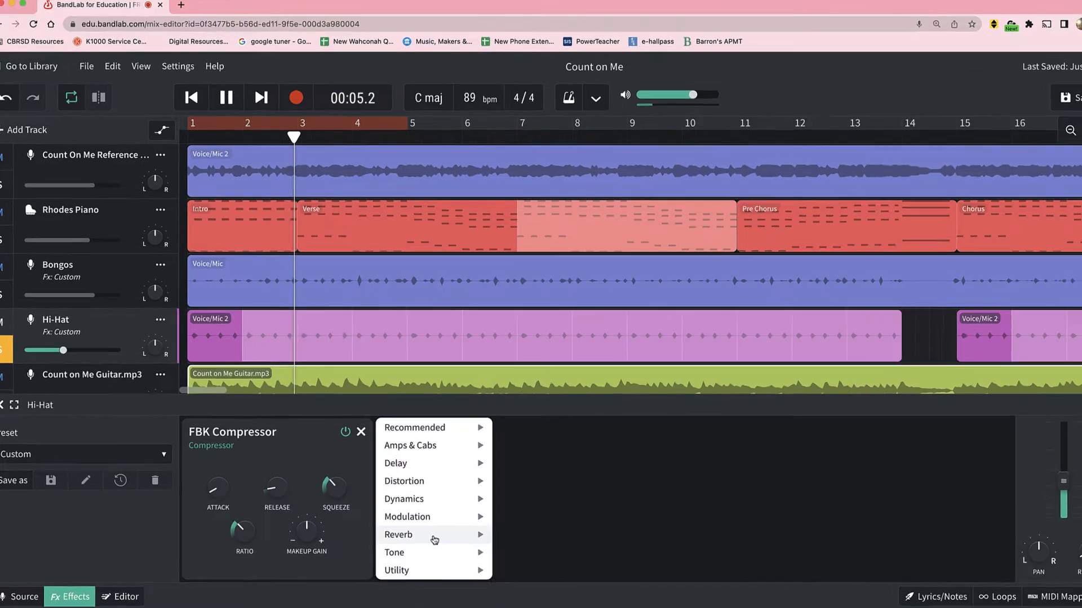
pyautogui.moveTo(427, 552)
pyautogui.click(524, 570)
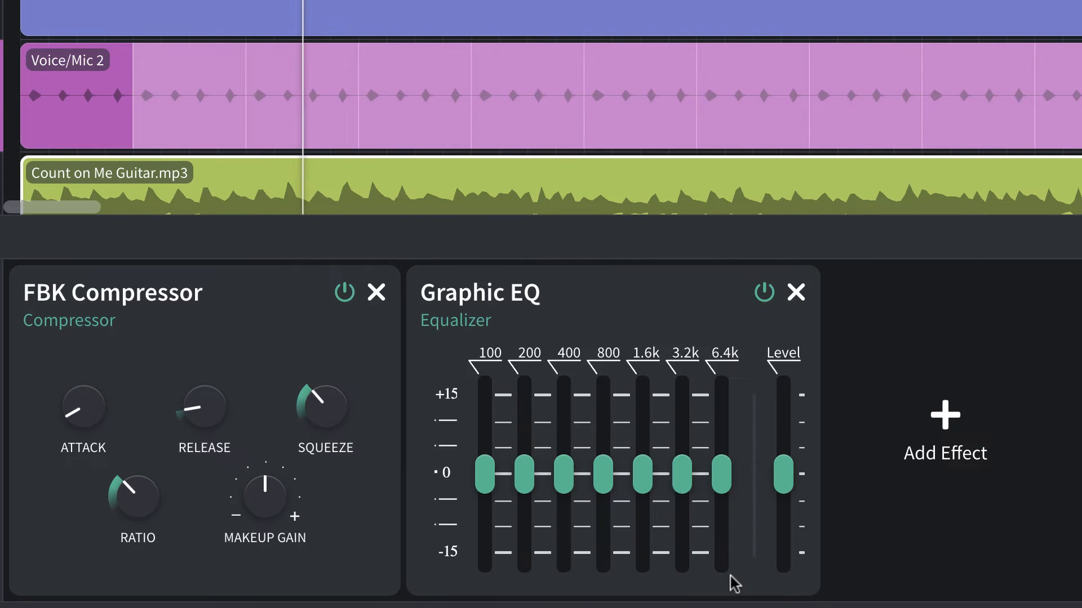
pyautogui.moveTo(686, 475); pyautogui.dragTo(652, 474)
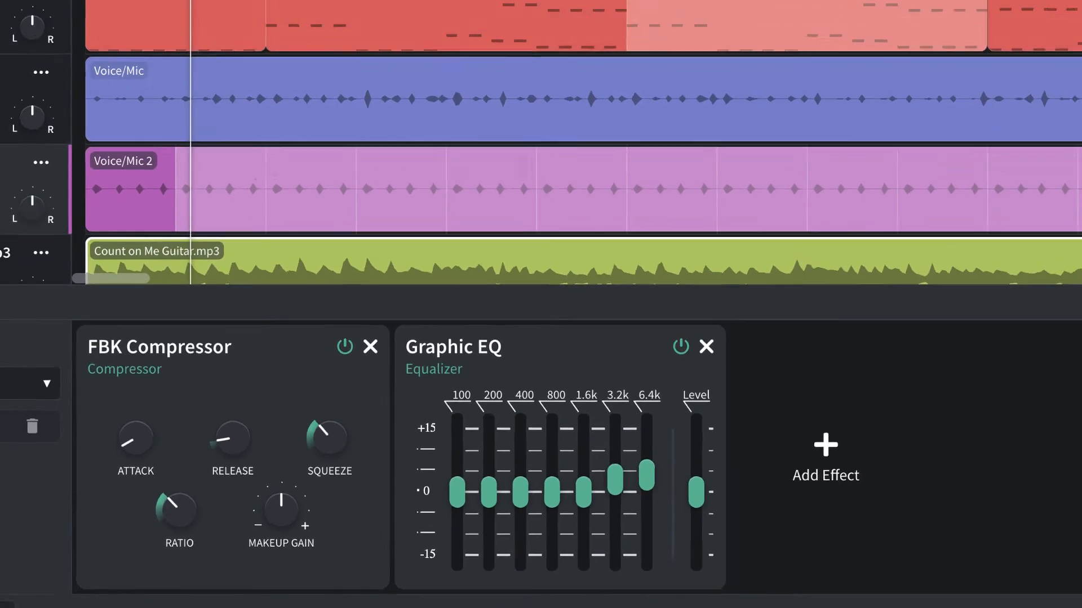
# Solo only the Count on Me Guitar track, turning off the Hi-Hat solo, and start playback.
pyautogui.scroll(-2, 169, 254)
pyautogui.click(109, 315)
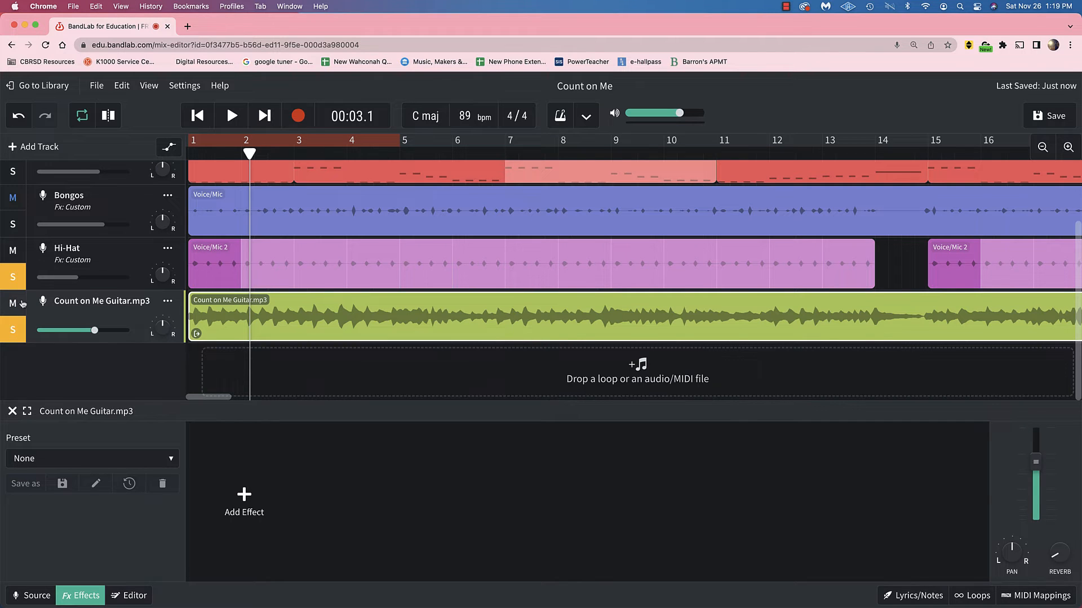
pyautogui.click(38, 271)
pyautogui.click(233, 117)
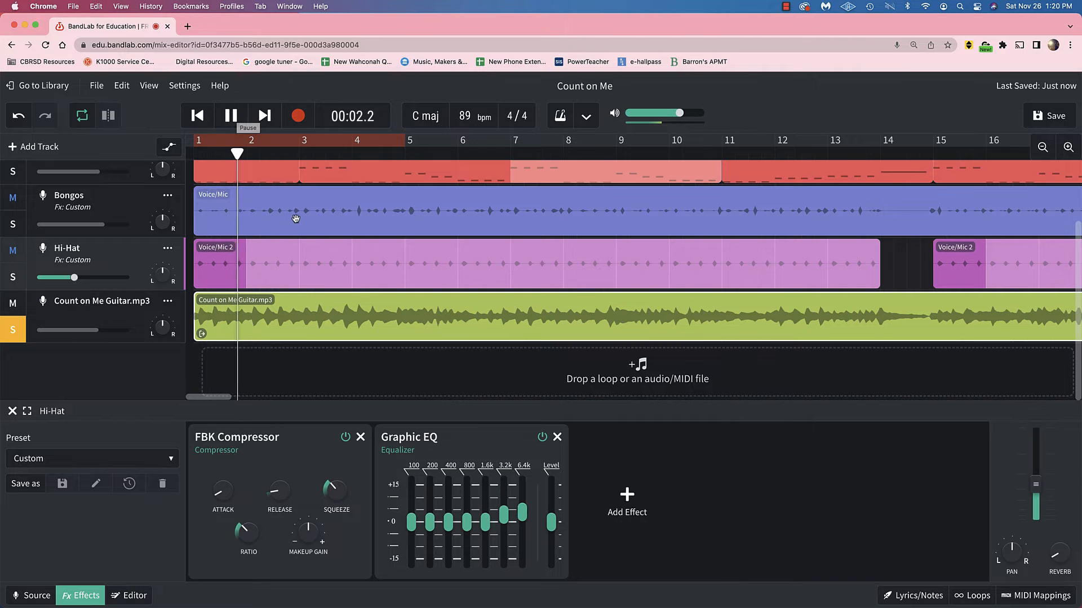
# Add an FBK Compressor to the Count on Me Guitar track and adjust its Squeeze to slightly above the default.
pyautogui.click(133, 317)
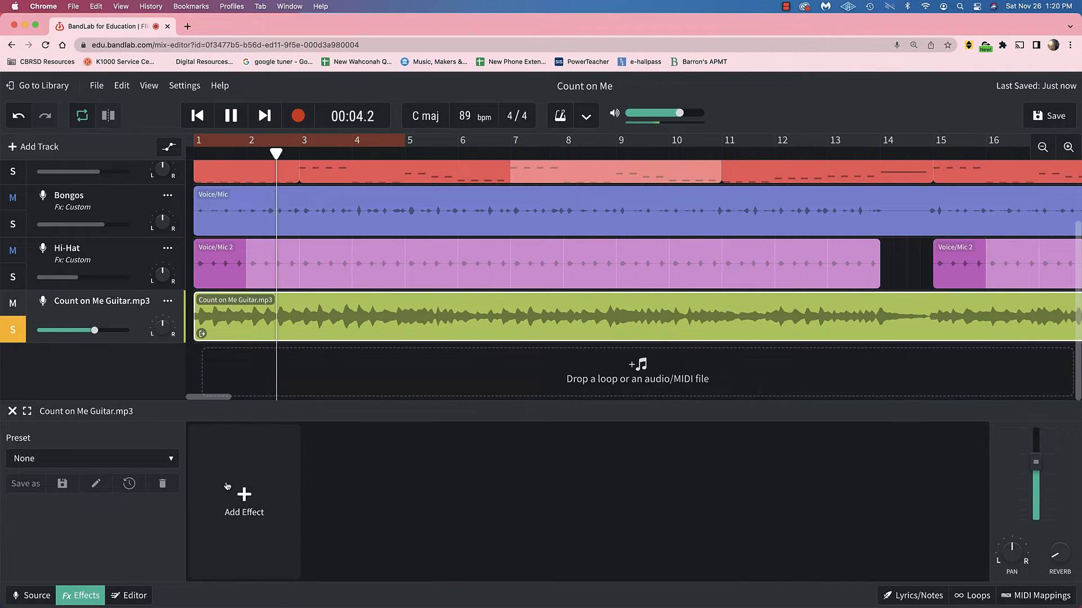
pyautogui.click(244, 500)
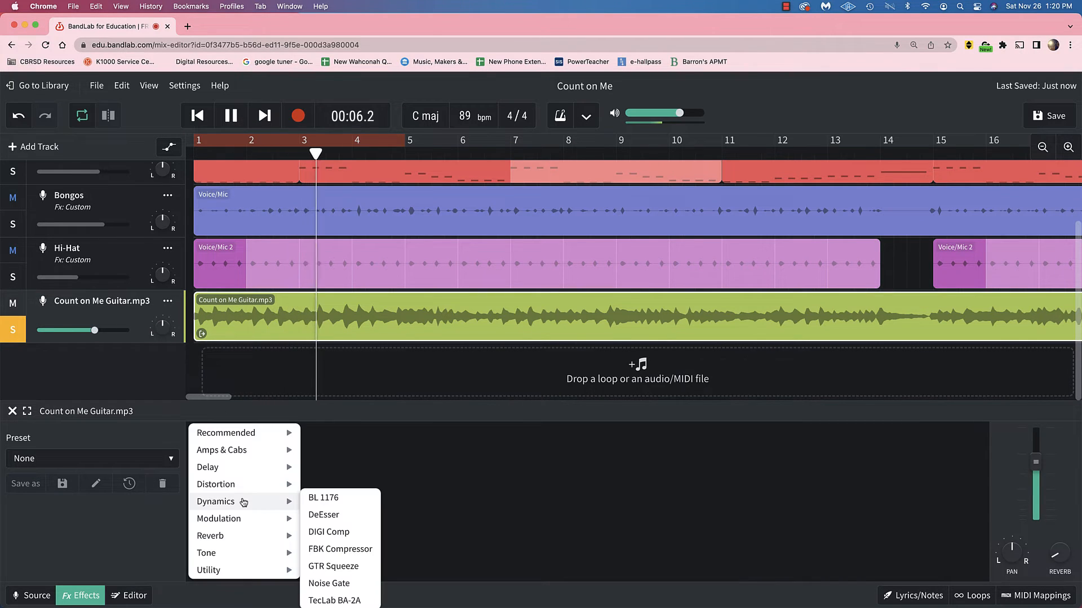
pyautogui.click(335, 551)
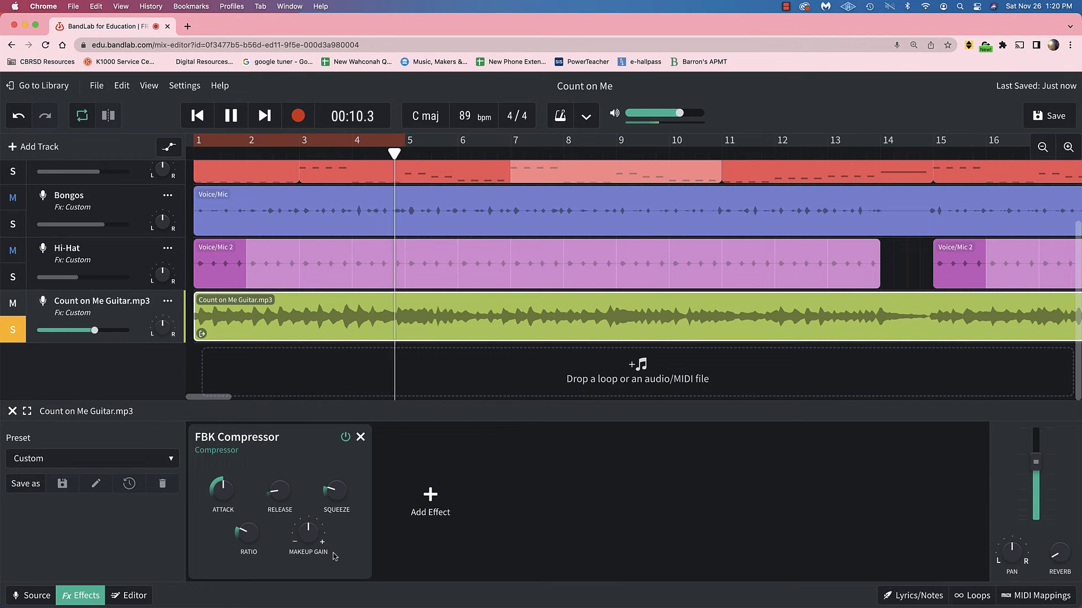
pyautogui.moveTo(349, 511)
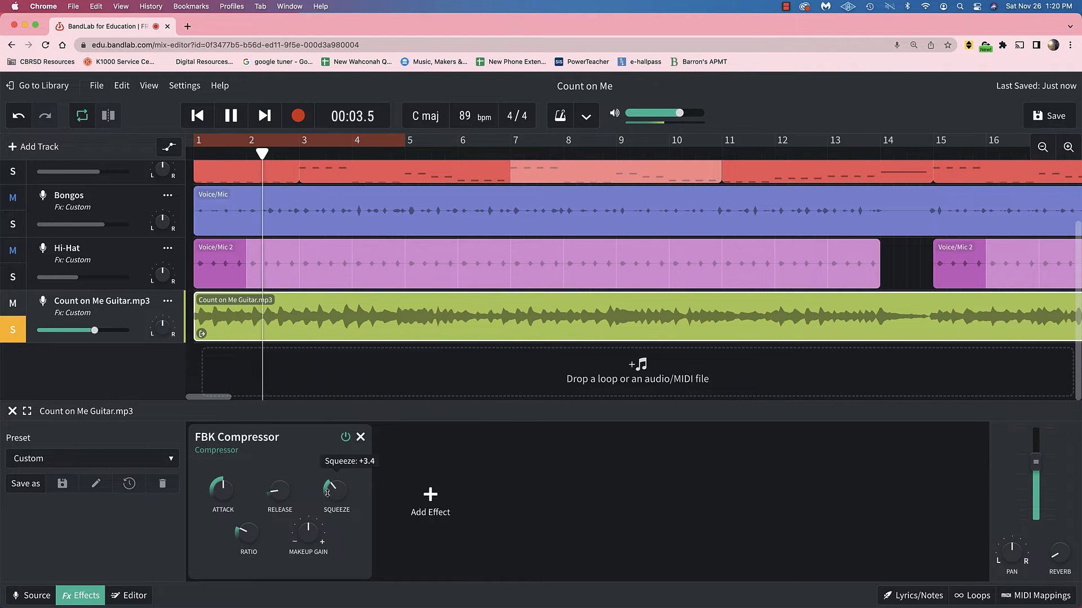
pyautogui.moveTo(329, 490); pyautogui.dragTo(328, 514)
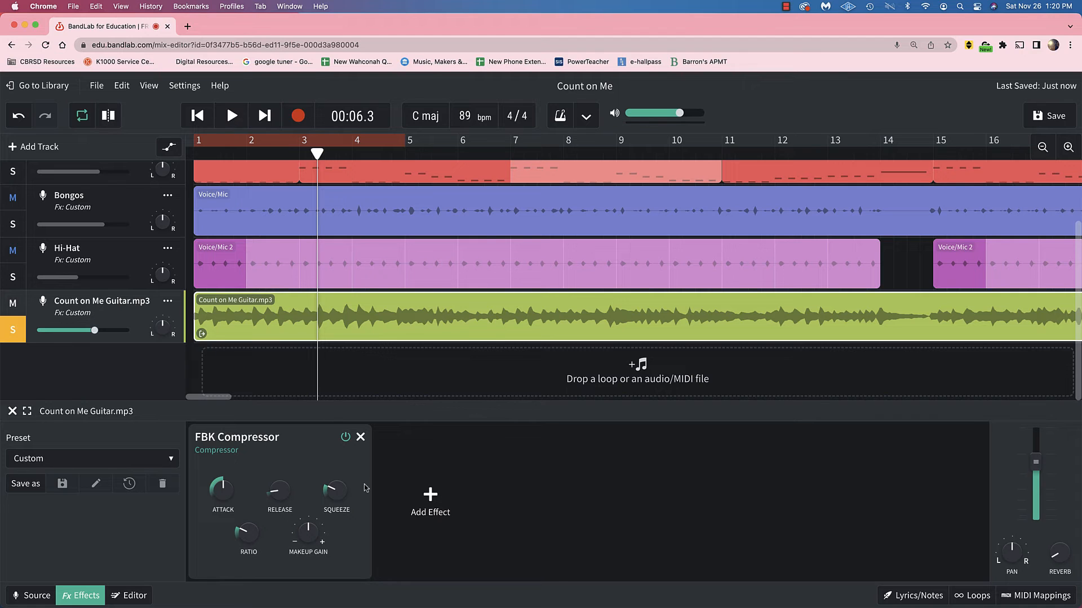
# Add a Graphic EQ to the Count on Me Guitar track's effects after the FBK Compressor.
pyautogui.click(427, 500)
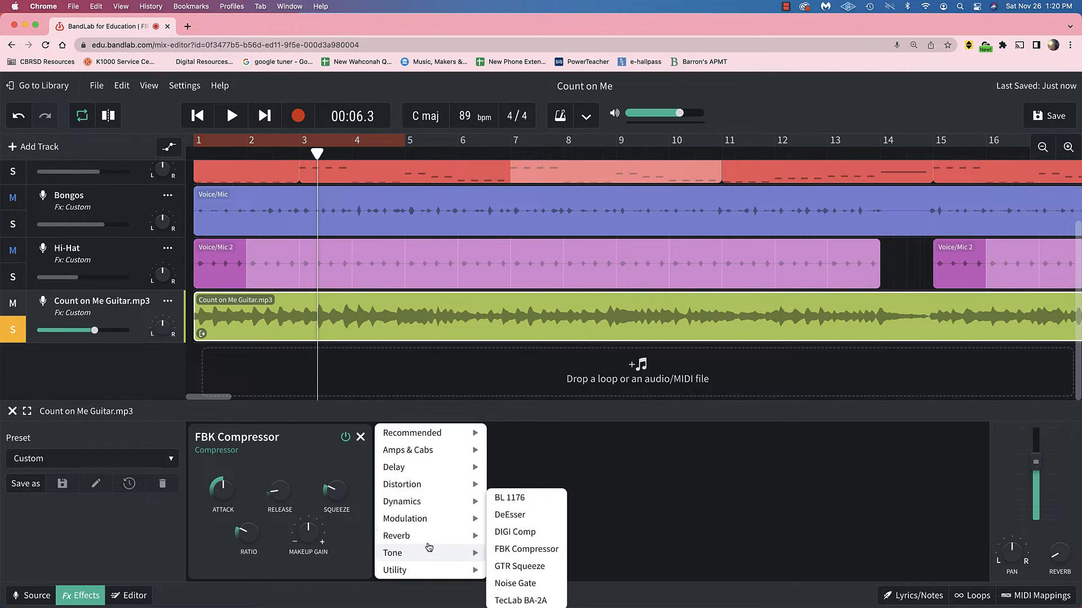
pyautogui.moveTo(431, 550)
pyautogui.click(509, 572)
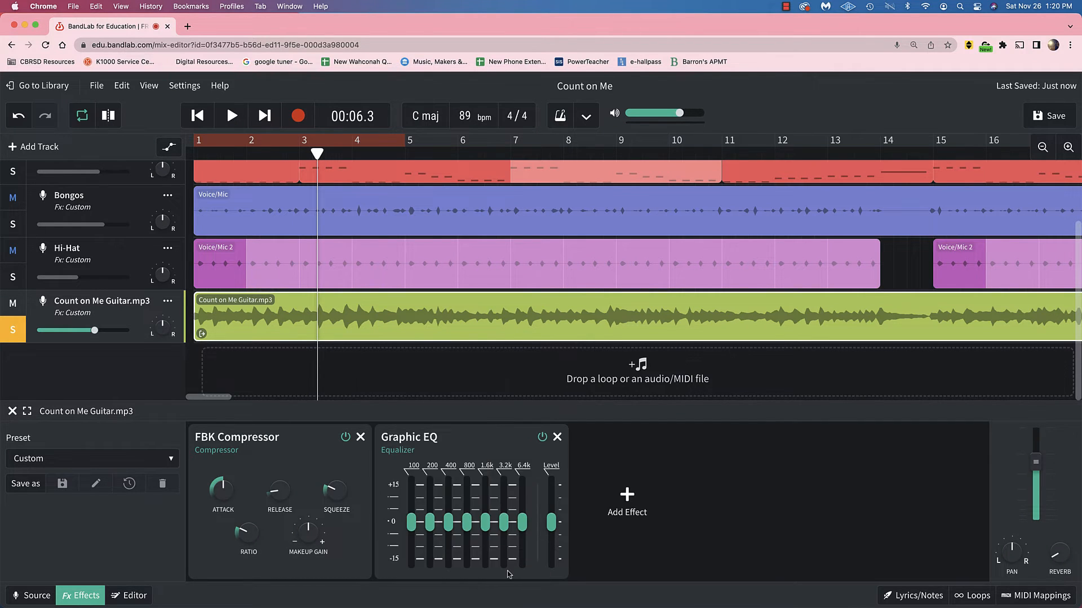
# During playback, test the guitar EQ's 200 Hz band at +7 and -14 dB, settling it at about -1 dB and 400 Hz at about +3 dB.
pyautogui.click(232, 116)
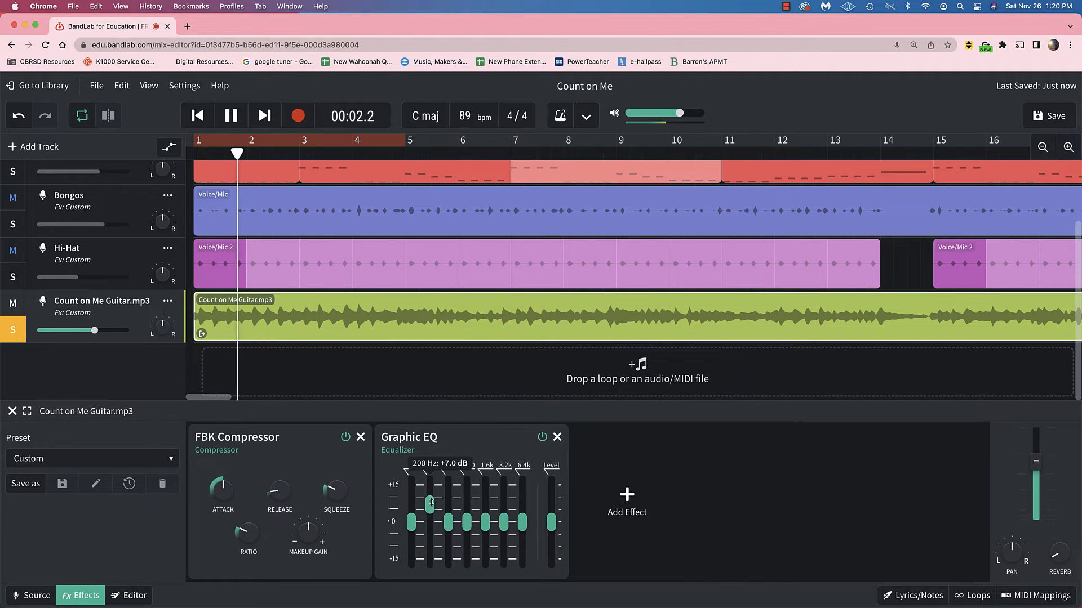
pyautogui.moveTo(431, 503); pyautogui.dragTo(430, 557)
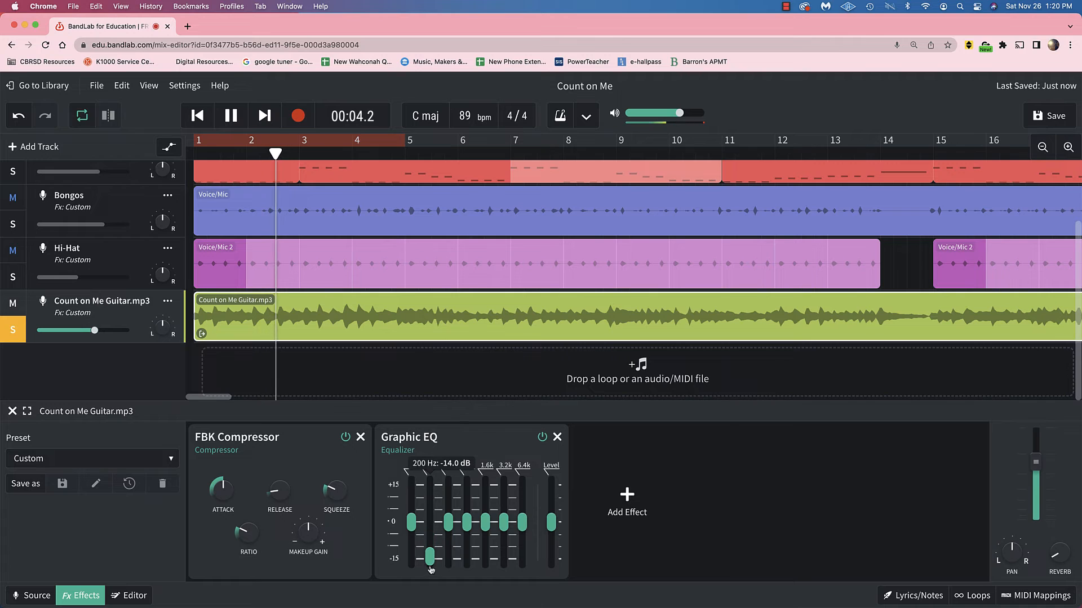
pyautogui.moveTo(448, 522)
pyautogui.mouseDown()
pyautogui.moveTo(450, 455)
pyautogui.moveTo(448, 518)
pyautogui.mouseUp()
pyautogui.moveTo(429, 558); pyautogui.dragTo(430, 526)
pyautogui.press('space')
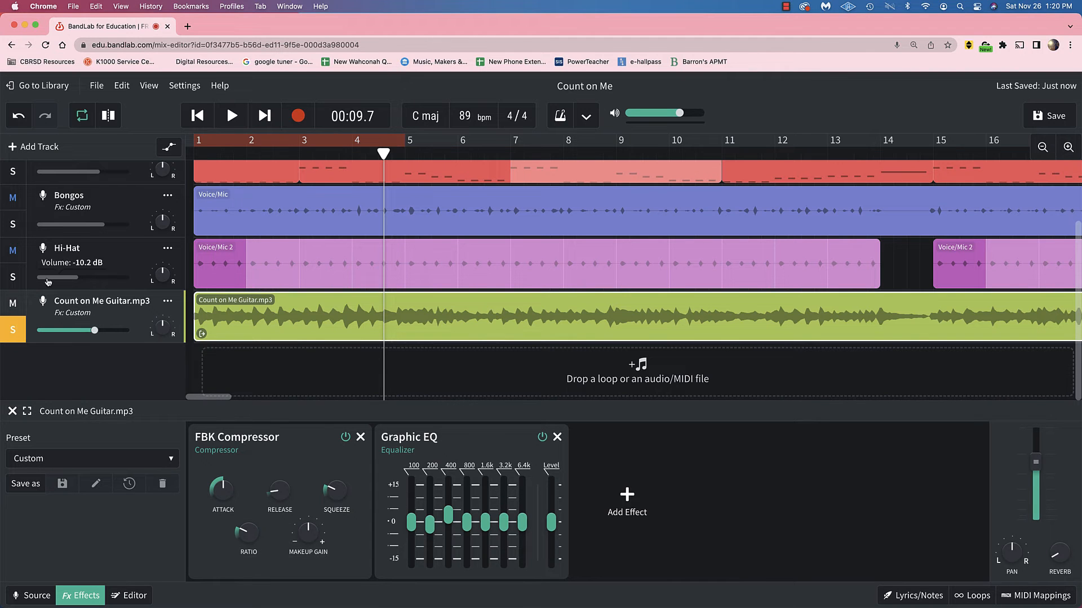
# Close the effects panel and pan the Rhodes Piano track slightly to the left channel.
pyautogui.scroll(3, 112, 266)
pyautogui.scroll(-1, 113, 266)
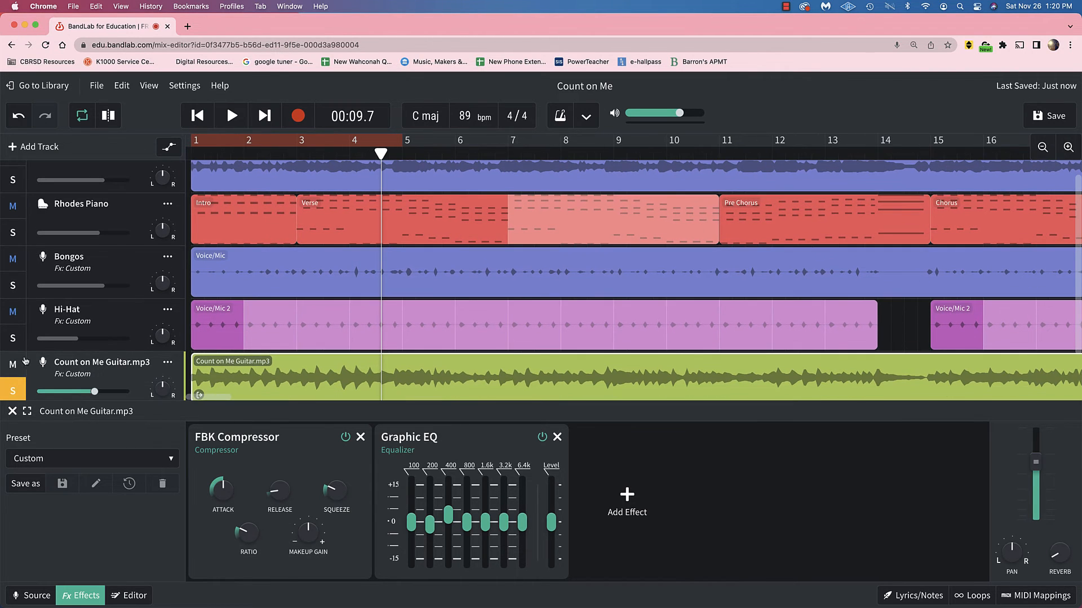
pyautogui.click(12, 412)
pyautogui.hscroll(1, 102, 344)
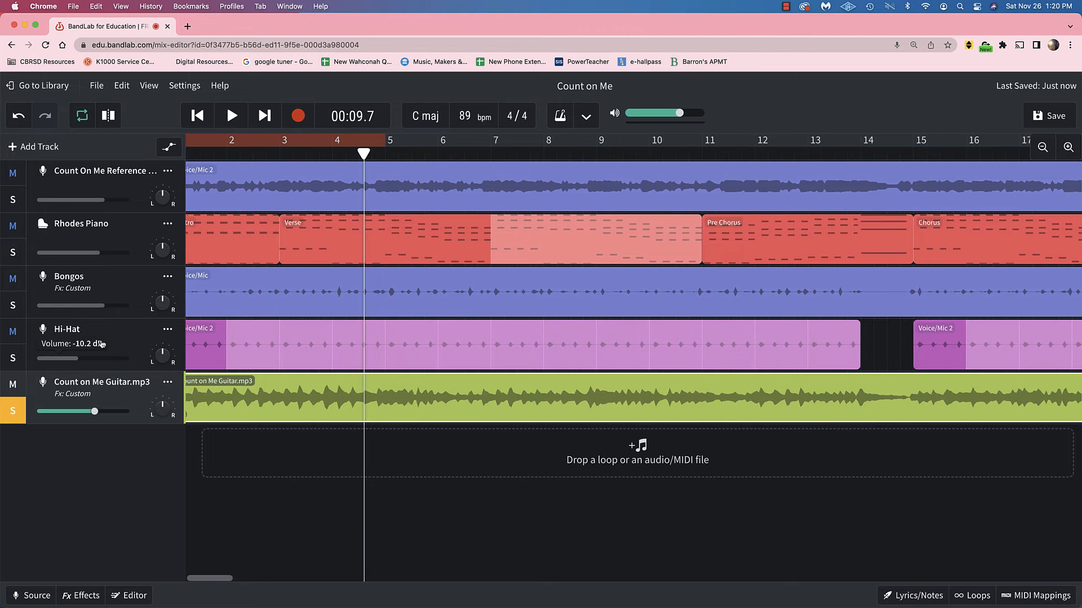
pyautogui.hscroll(-1, 102, 344)
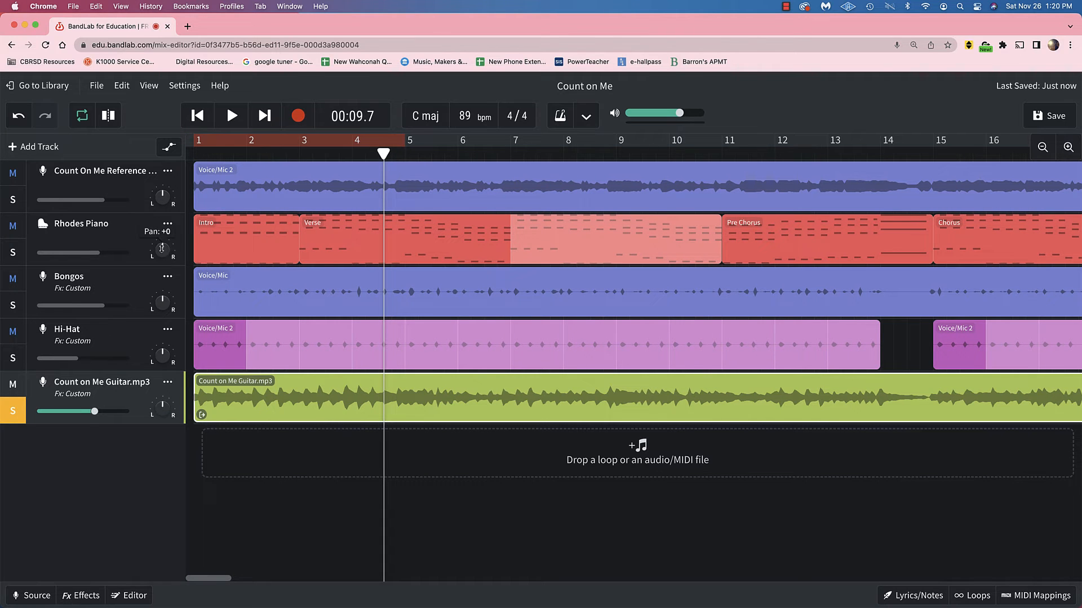
pyautogui.click(163, 249)
pyautogui.moveTo(182, 248); pyautogui.dragTo(179, 276)
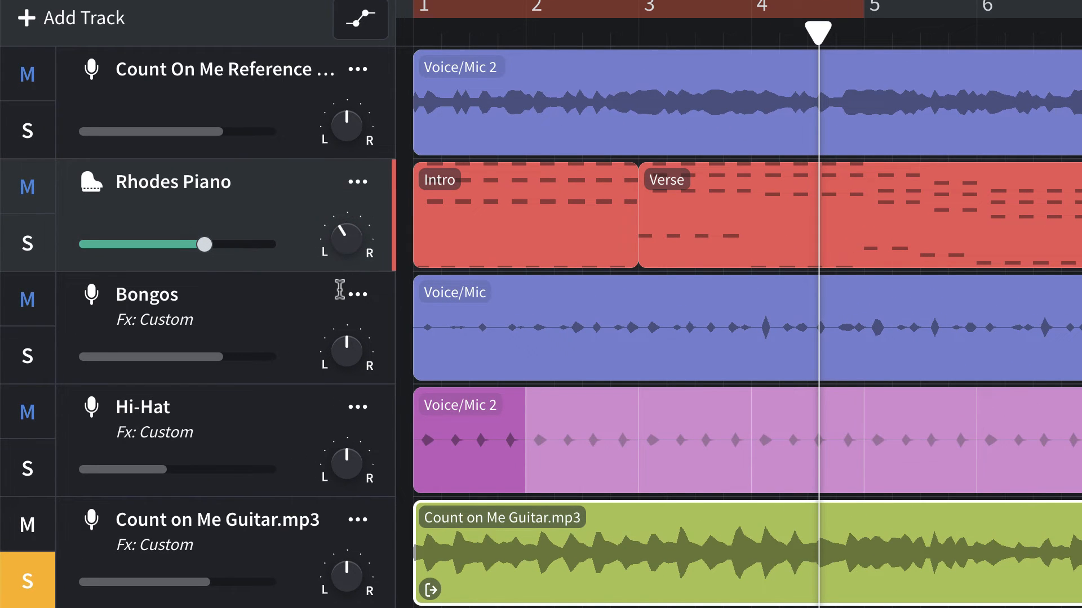
# Solo the Rhodes Piano together with the guitar track and pan the piano further to the left channel.
pyautogui.click(24, 242)
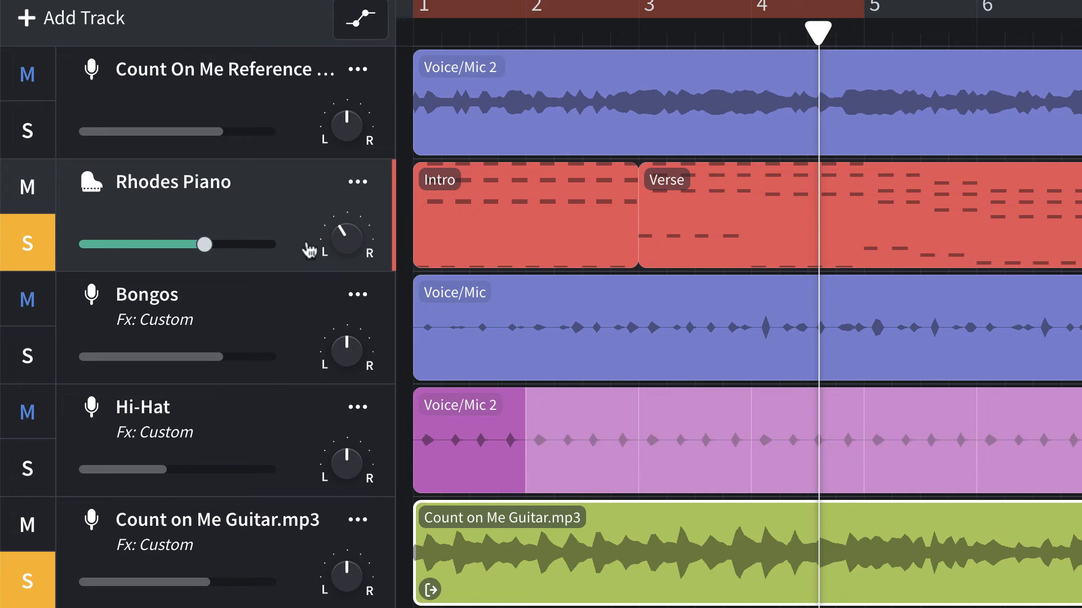
pyautogui.moveTo(342, 235)
pyautogui.moveTo(342, 235); pyautogui.dragTo(345, 272)
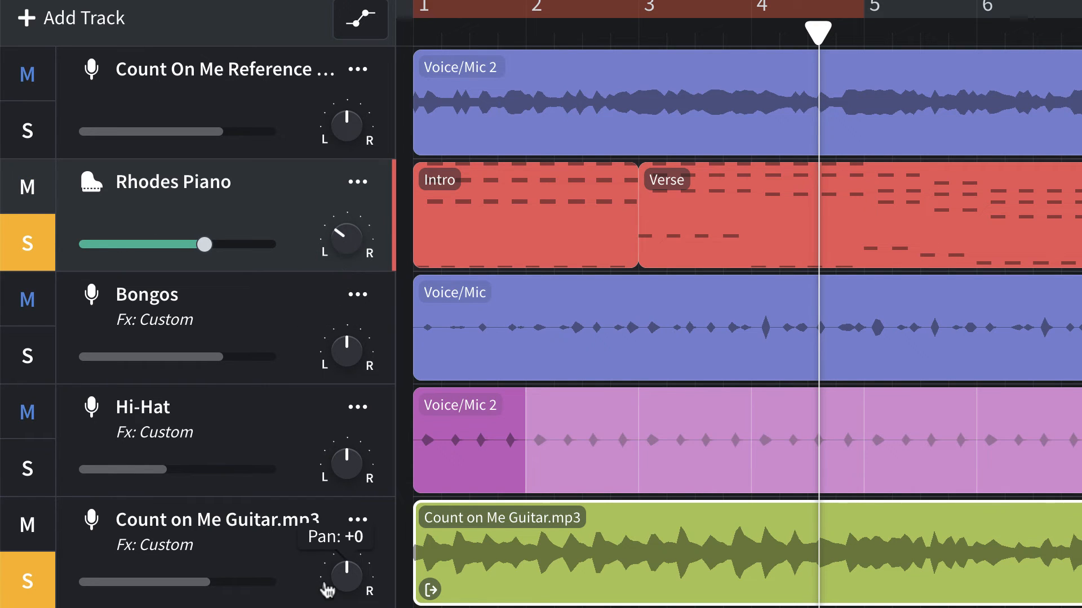
# Pan the Count on Me Guitar track right, and during playback from the start set the Rhodes Piano pan to -26 and the guitar pan to +26.
pyautogui.moveTo(341, 577); pyautogui.dragTo(358, 496)
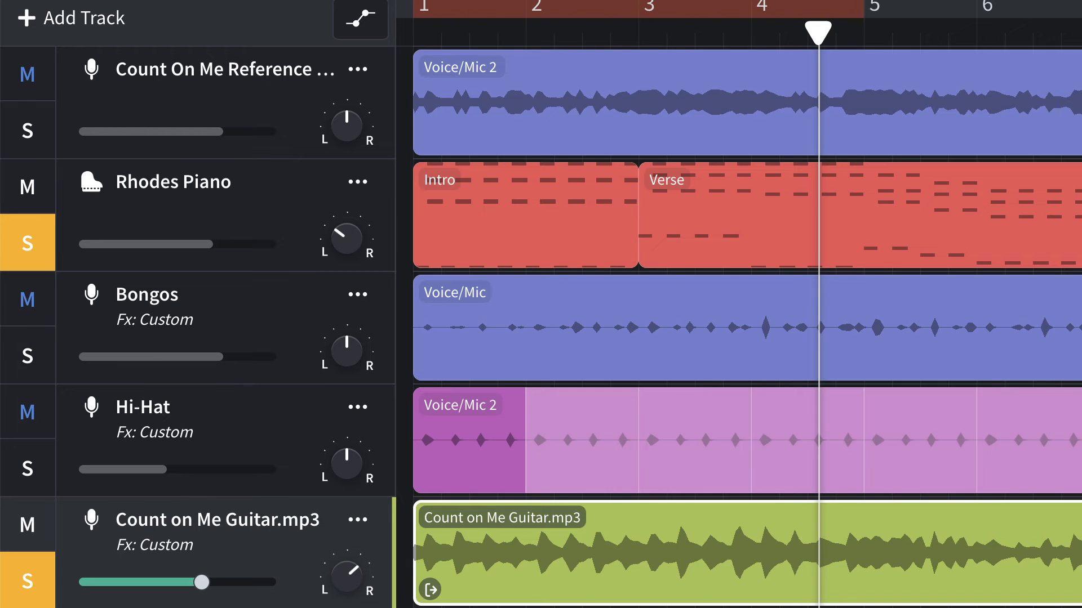
pyautogui.press('space')
pyautogui.press('Return')
pyautogui.press('space')
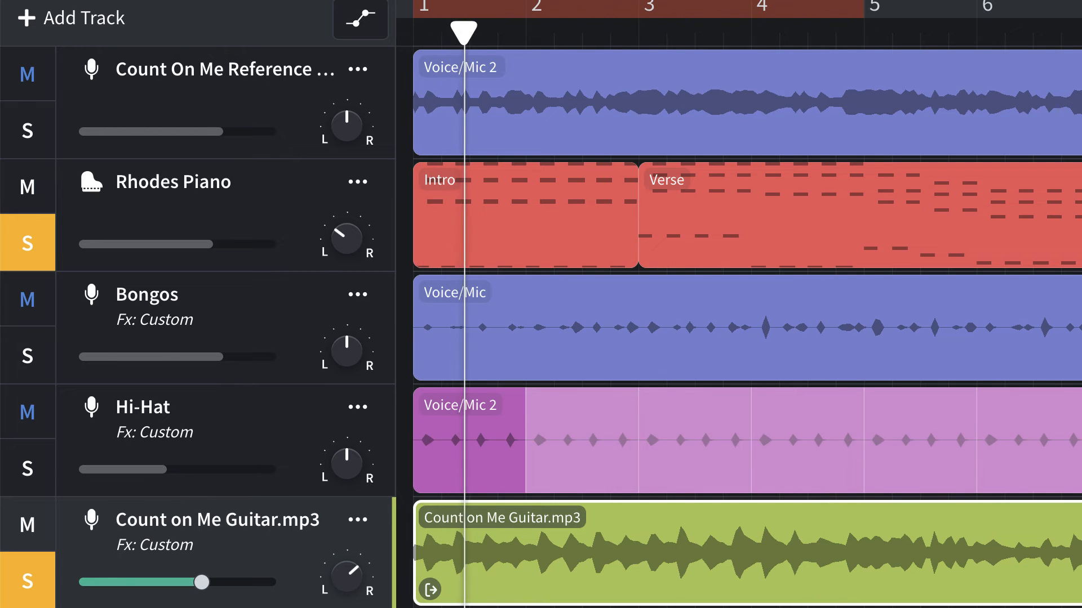
pyautogui.moveTo(338, 251); pyautogui.dragTo(342, 267)
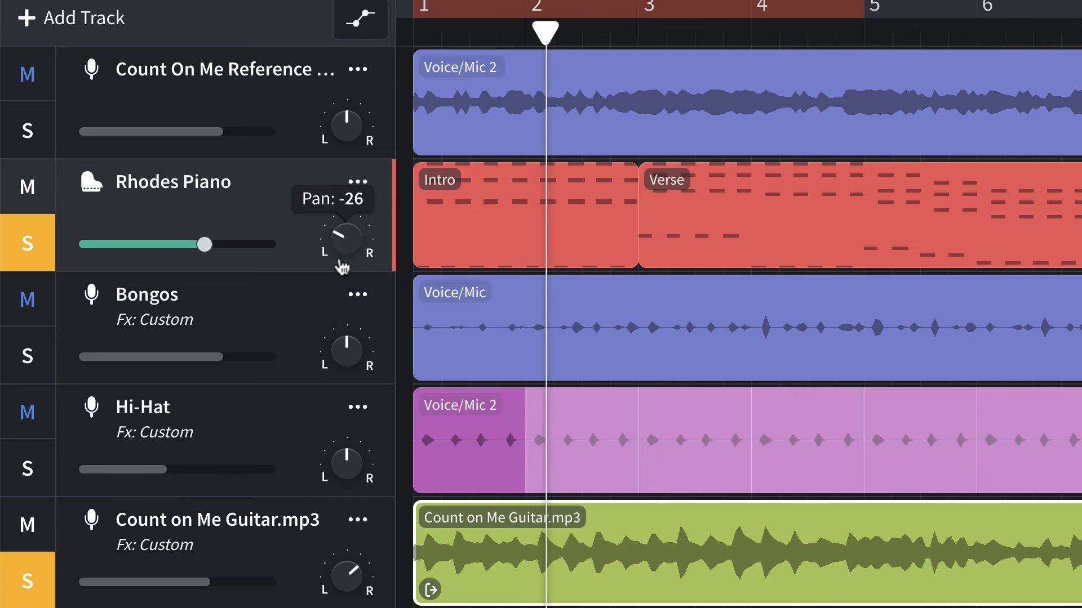
pyautogui.moveTo(339, 568); pyautogui.dragTo(341, 559)
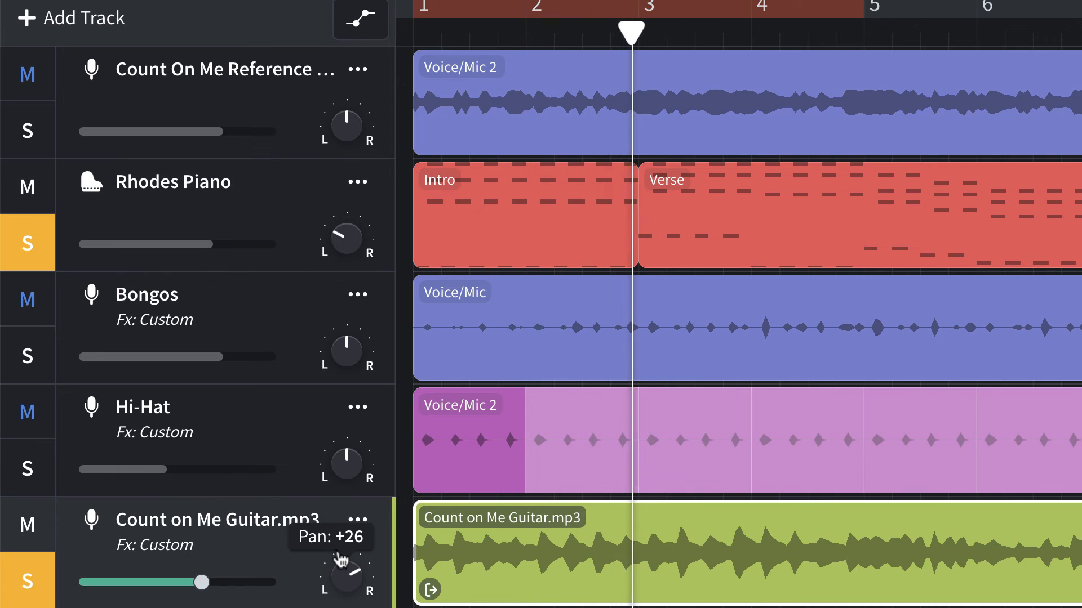
# Pan the Bongos track slightly to the left channel and the Hi-Hat track slightly to the right channel.
pyautogui.moveTo(346, 428)
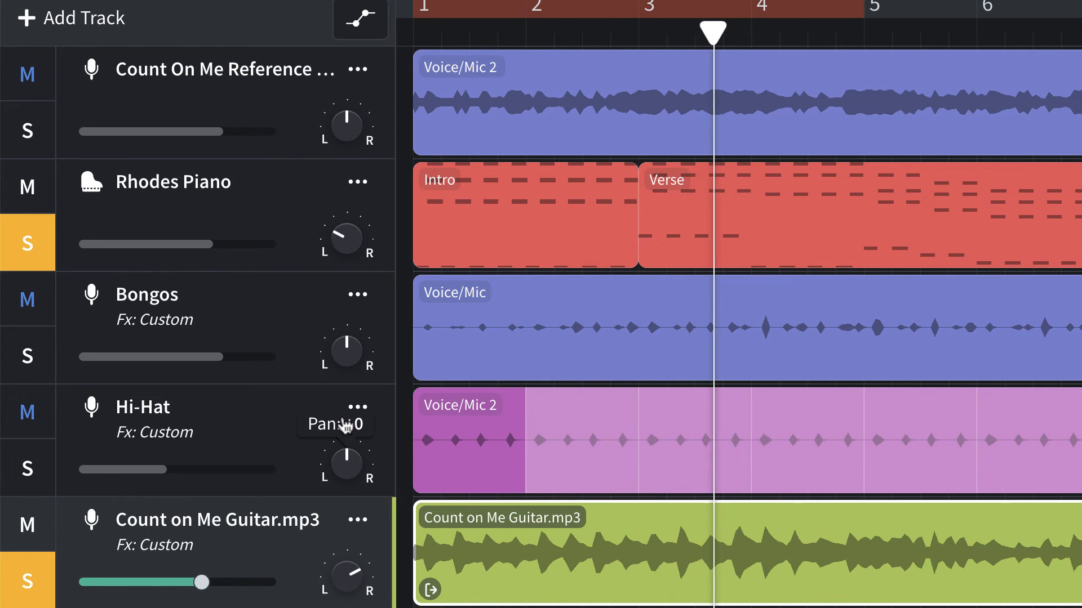
pyautogui.moveTo(350, 379)
pyautogui.moveTo(350, 361); pyautogui.dragTo(343, 397)
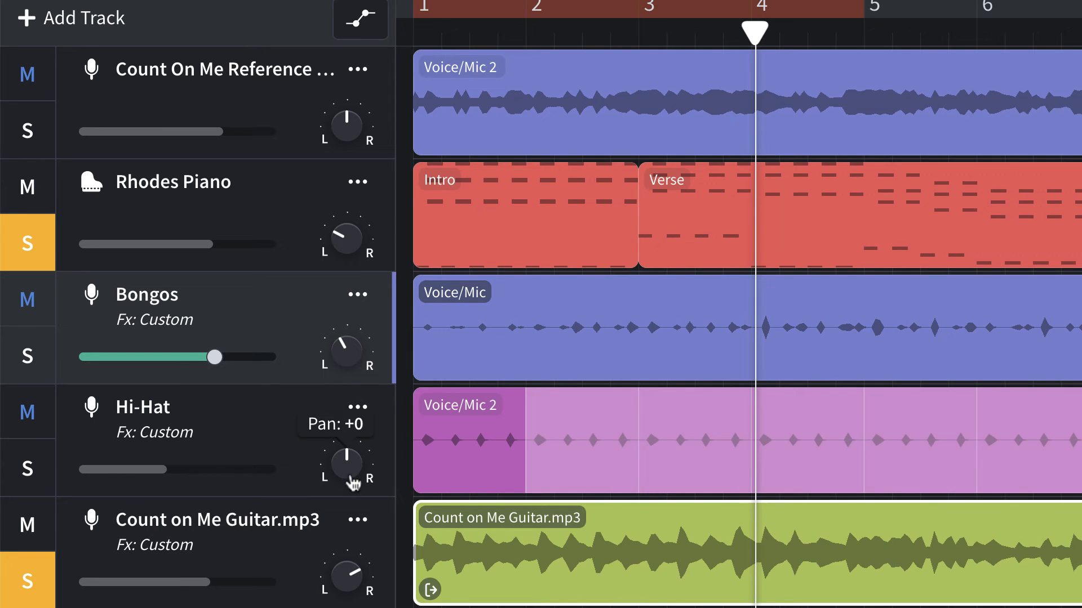
pyautogui.moveTo(348, 476); pyautogui.dragTo(341, 418)
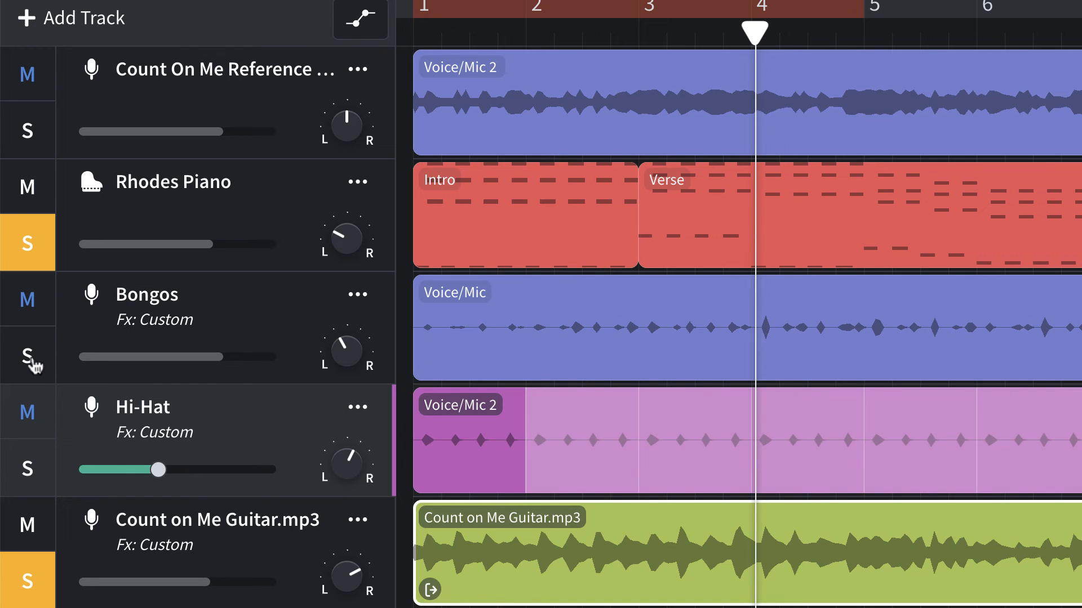
# Turn off the Rhodes Piano and guitar solos, mute the reference track and play the full mix from the start.
pyautogui.click(39, 255)
pyautogui.click(41, 574)
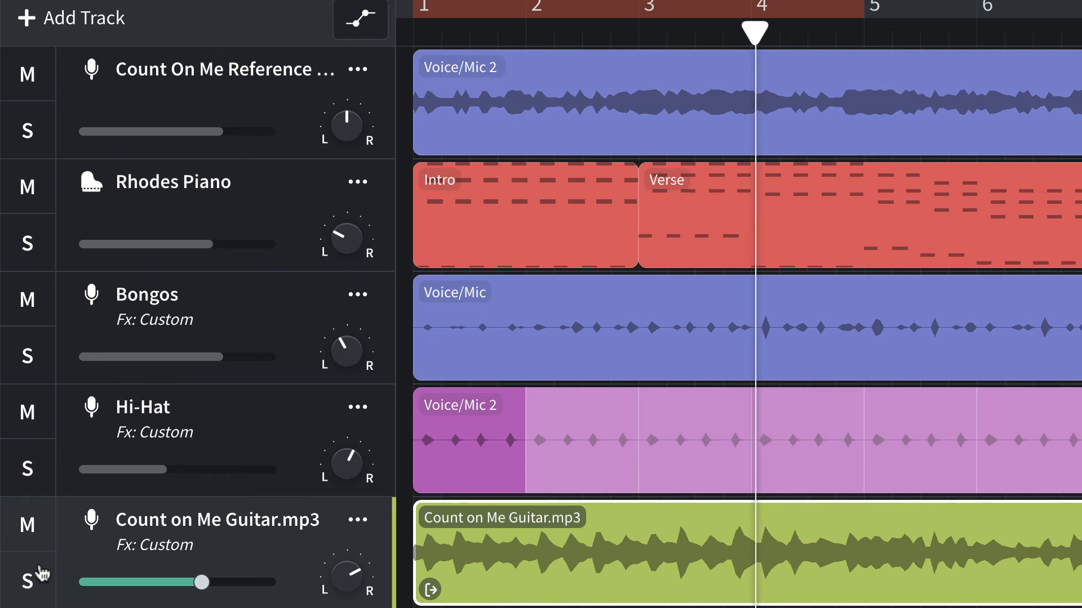
pyautogui.click(35, 75)
pyautogui.press('Return')
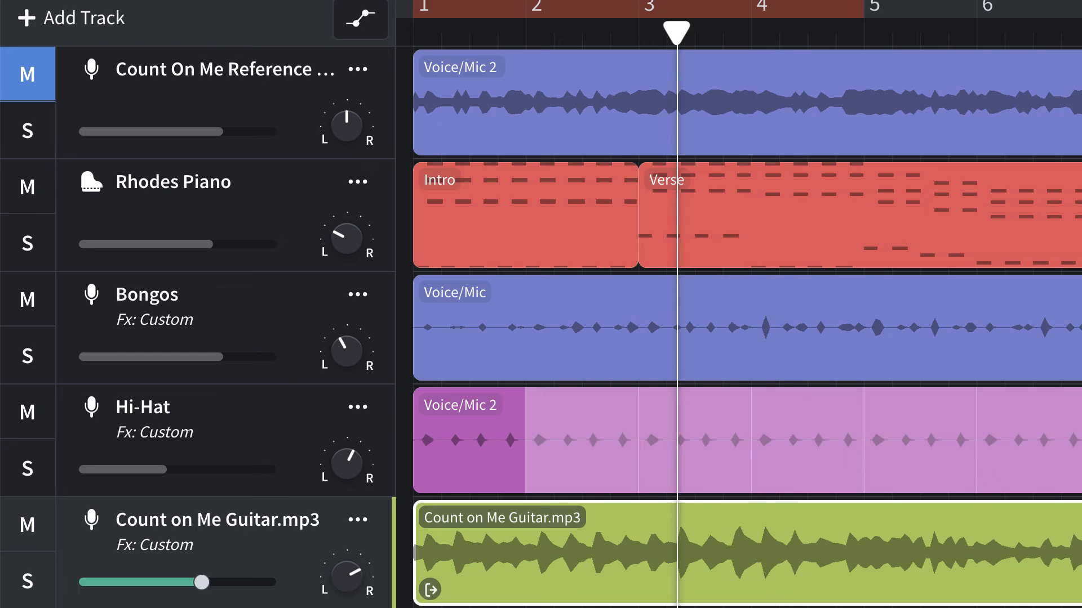
pyautogui.press('space')
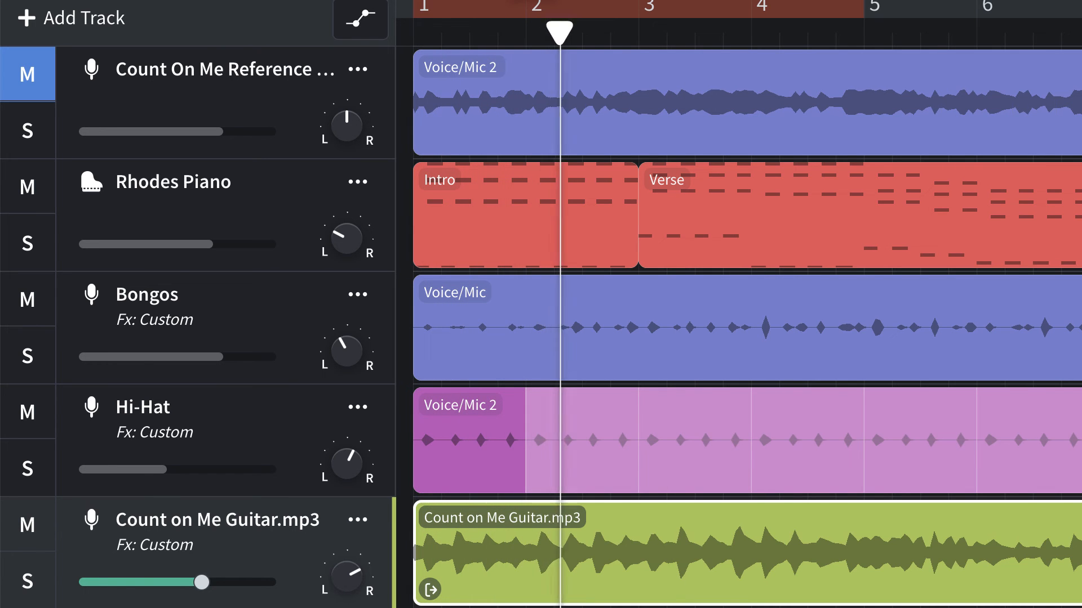
# Lower the volumes of the Count on Me Guitar and Bongos tracks during playback, and unmute the reference track.
pyautogui.moveTo(219, 593)
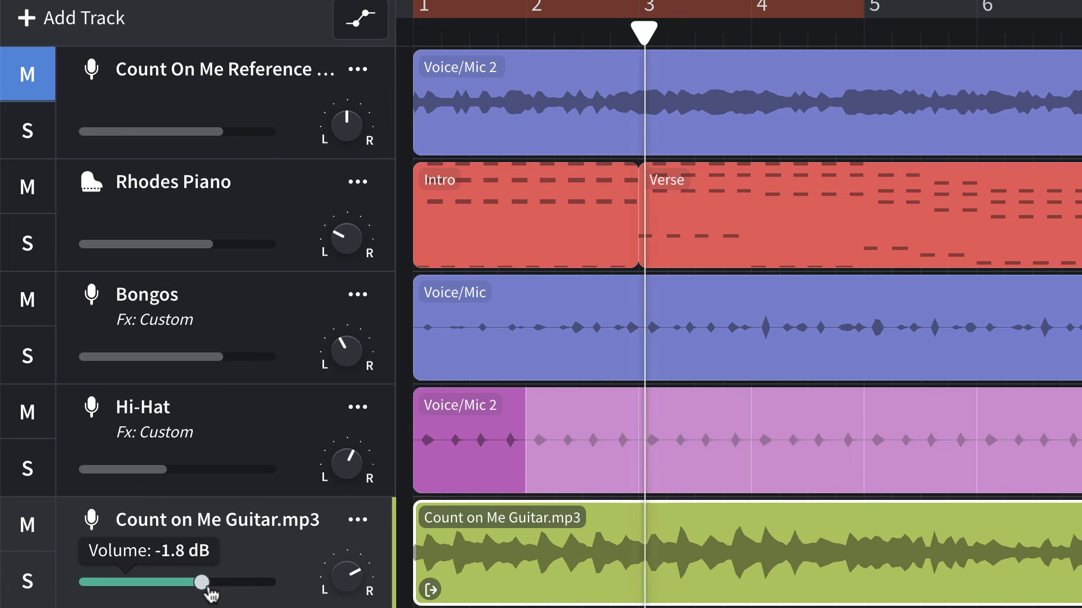
pyautogui.moveTo(204, 588); pyautogui.dragTo(178, 585)
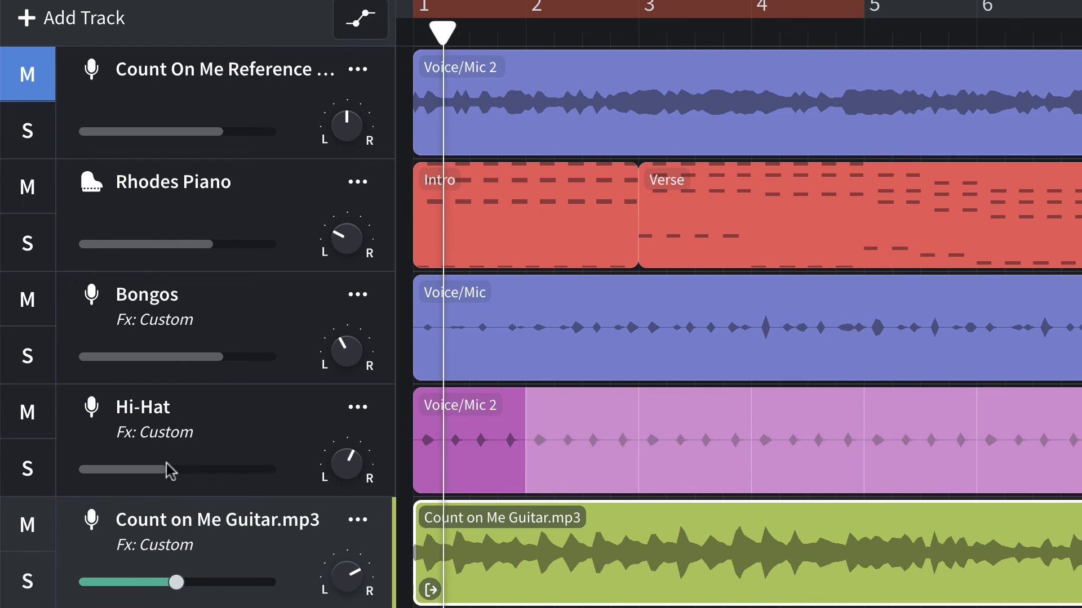
pyautogui.moveTo(210, 366); pyautogui.dragTo(188, 364)
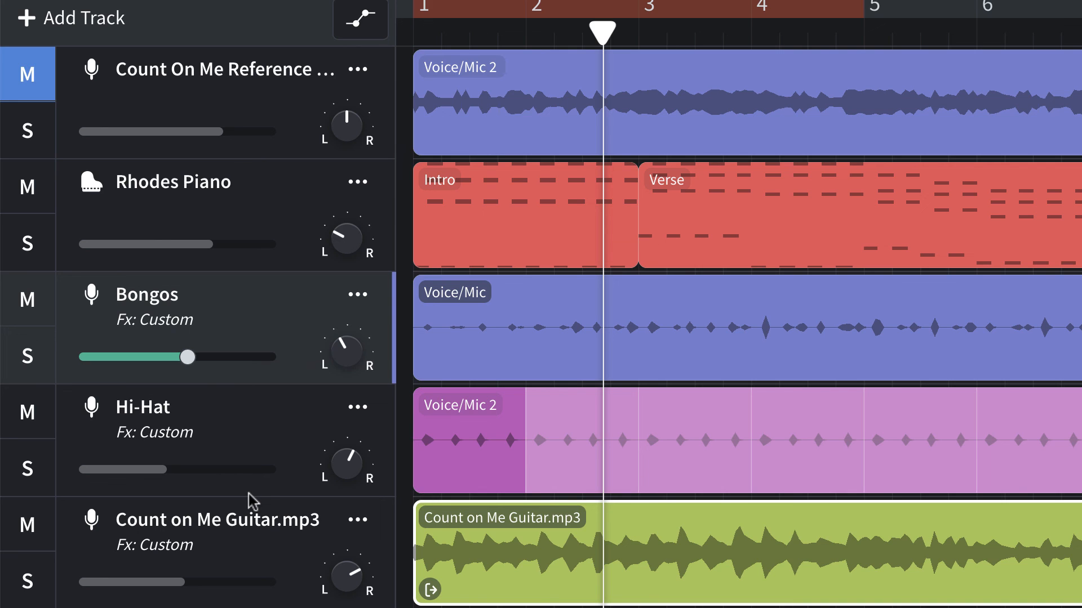
pyautogui.click(41, 89)
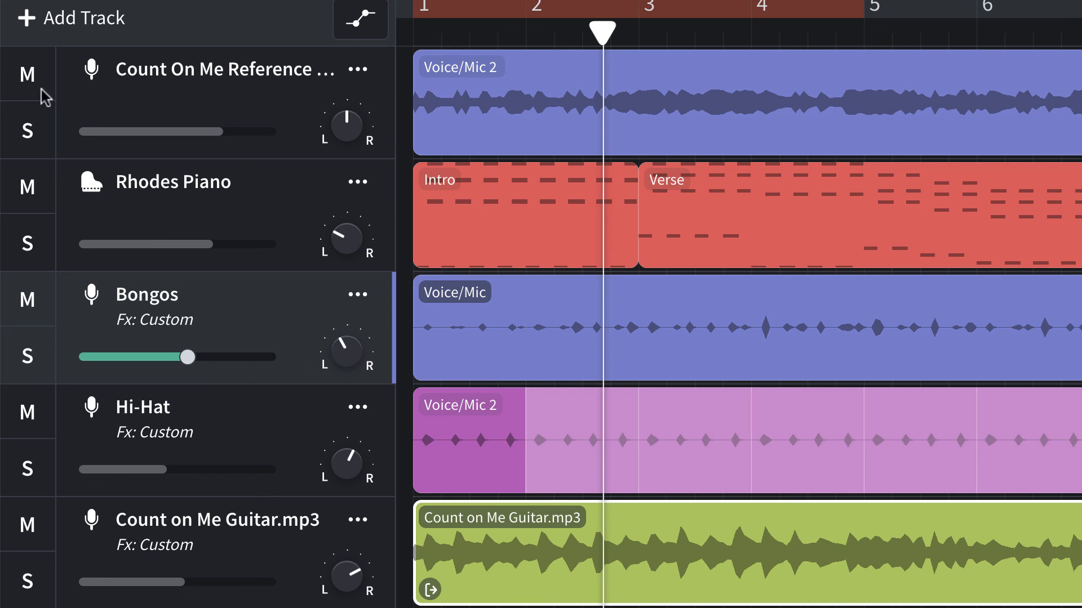